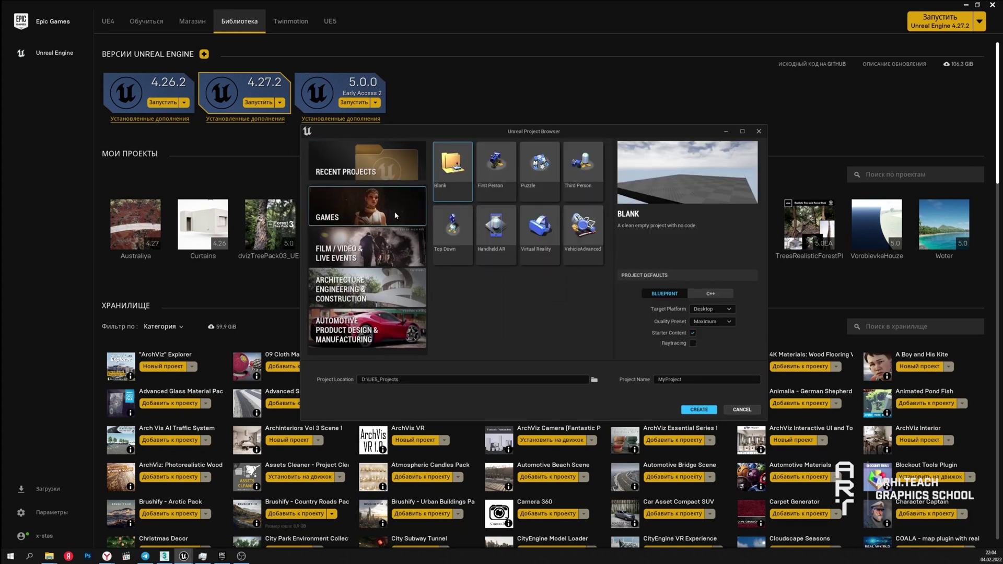
Create a First Person Blueprint project named Iland with ray tracing and starter content enabled.
left_click(496, 165)
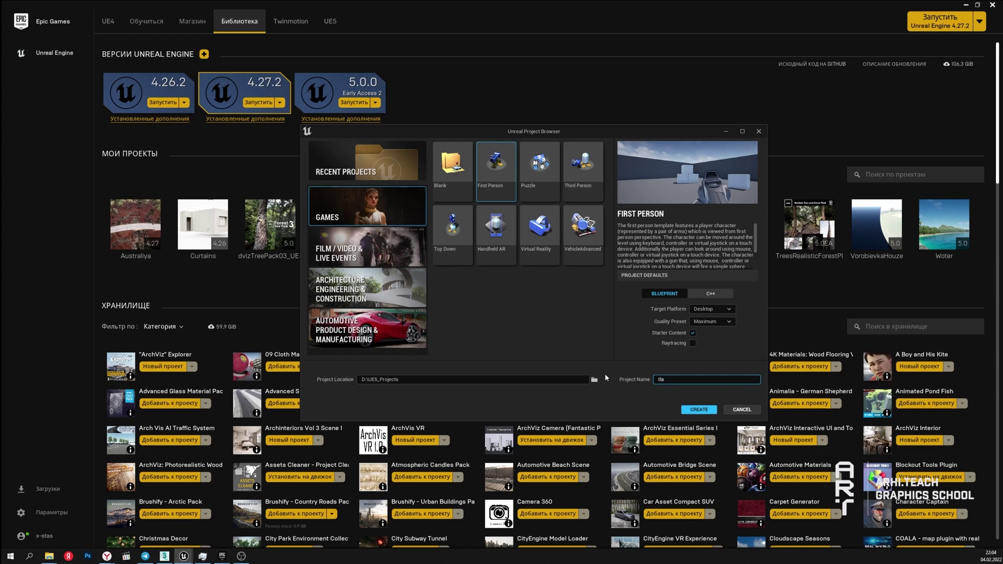
left_click(692, 343)
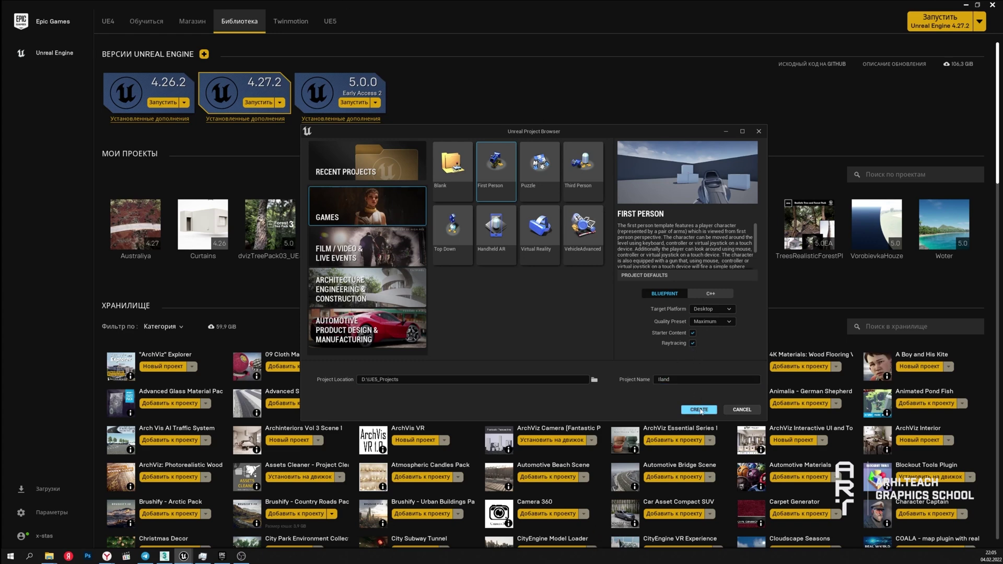
left_click(699, 410)
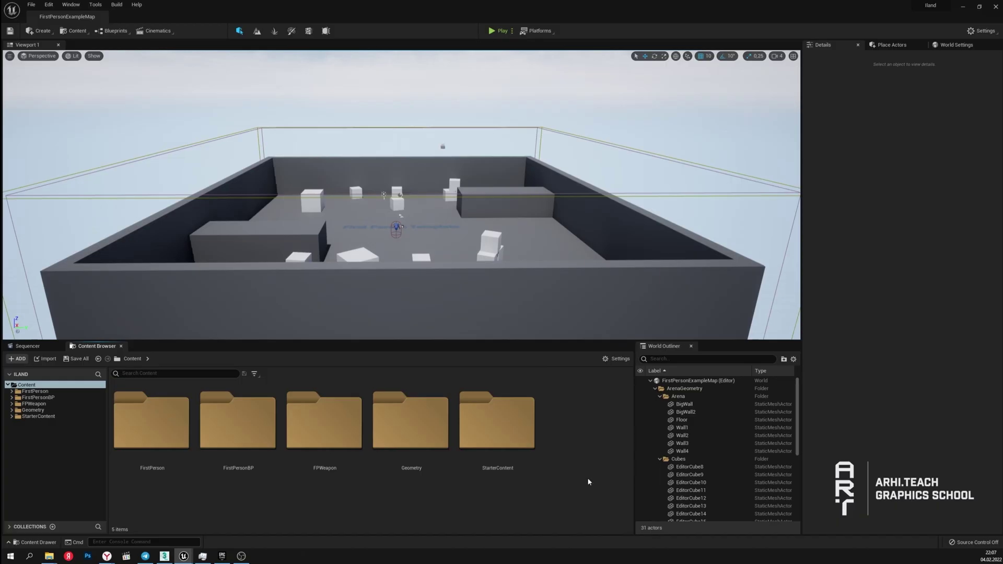
Create a new level named Iland in the Content folder, save it and open it.
right_click(573, 485)
left_click(616, 320)
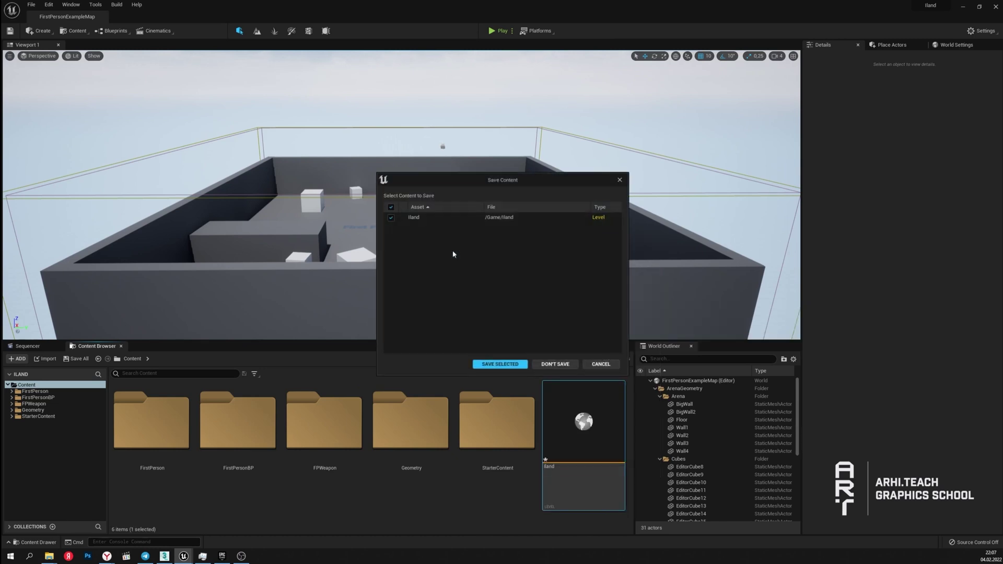
left_click(506, 363)
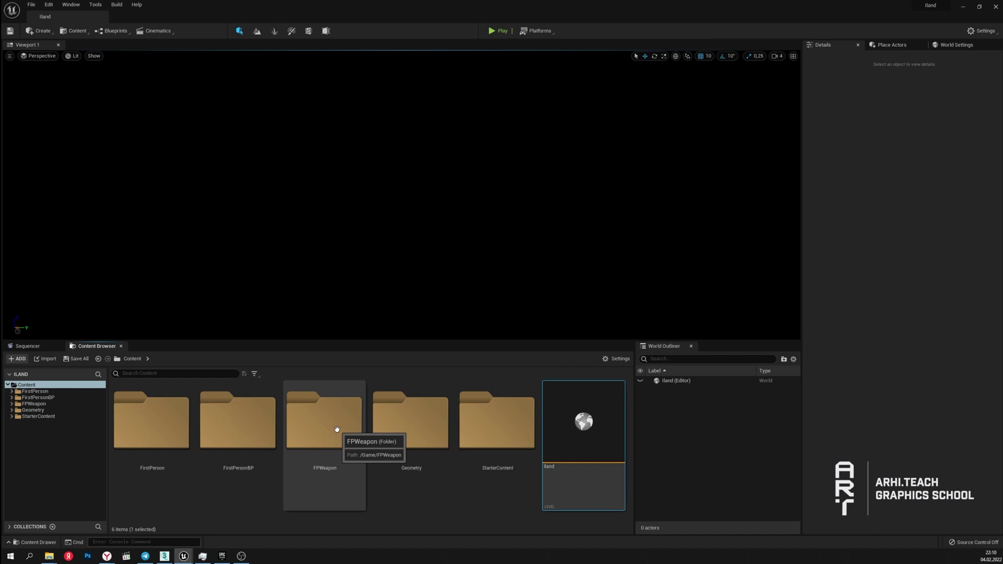
Create a new landscape of 16 × 16 components with edit layers enabled.
left_click(257, 31)
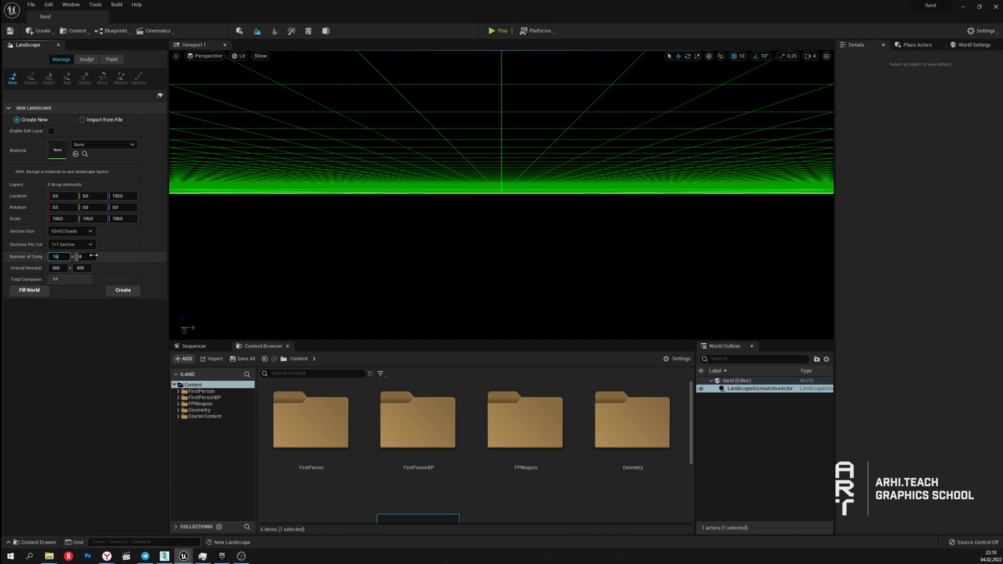
left_click(51, 132)
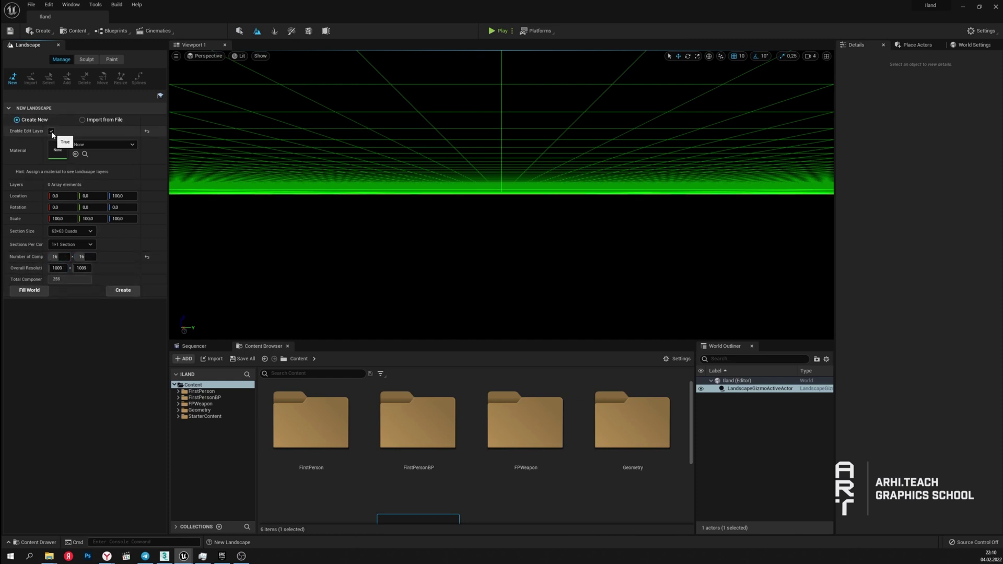
left_click(124, 291)
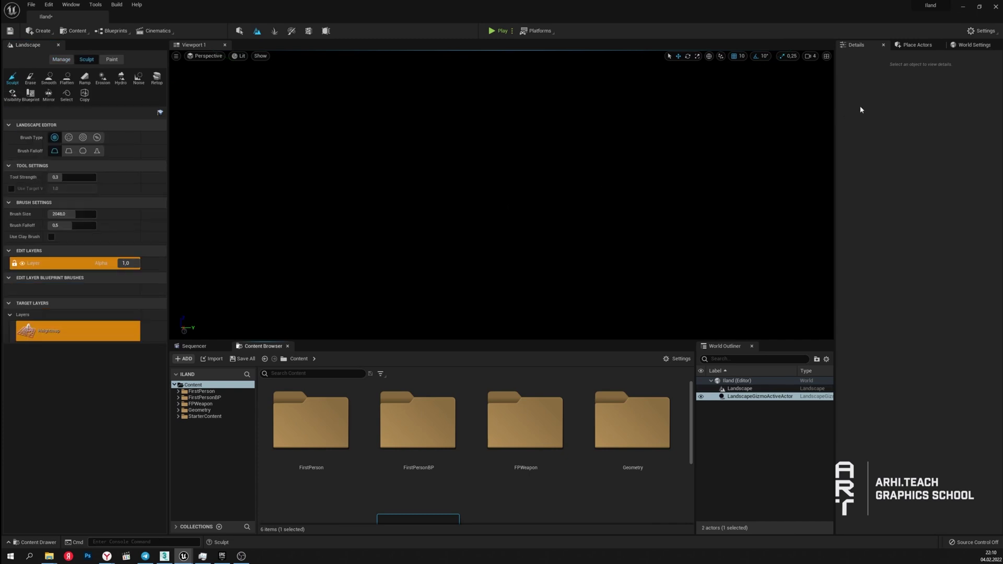
Place a Directional Light and a Sky Light in the level.
left_click(917, 44)
left_click(896, 73)
left_click_drag(889, 108, 463, 245)
left_click_drag(892, 187, 525, 228)
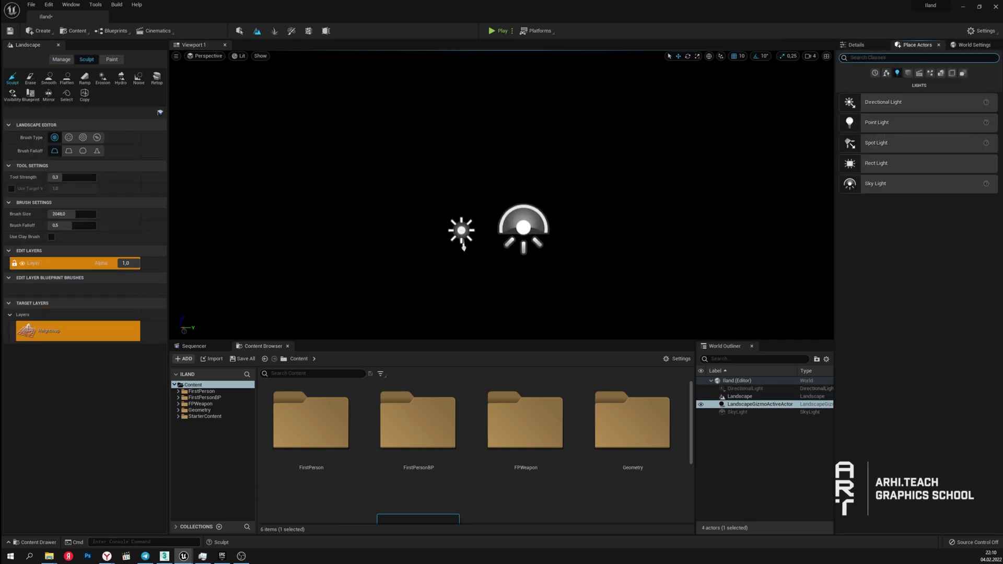
Add a Sky Atmosphere and an Exponential Height Fog beside the two lights.
left_click(920, 57)
type("sky")
left_click_drag(898, 117, 596, 219)
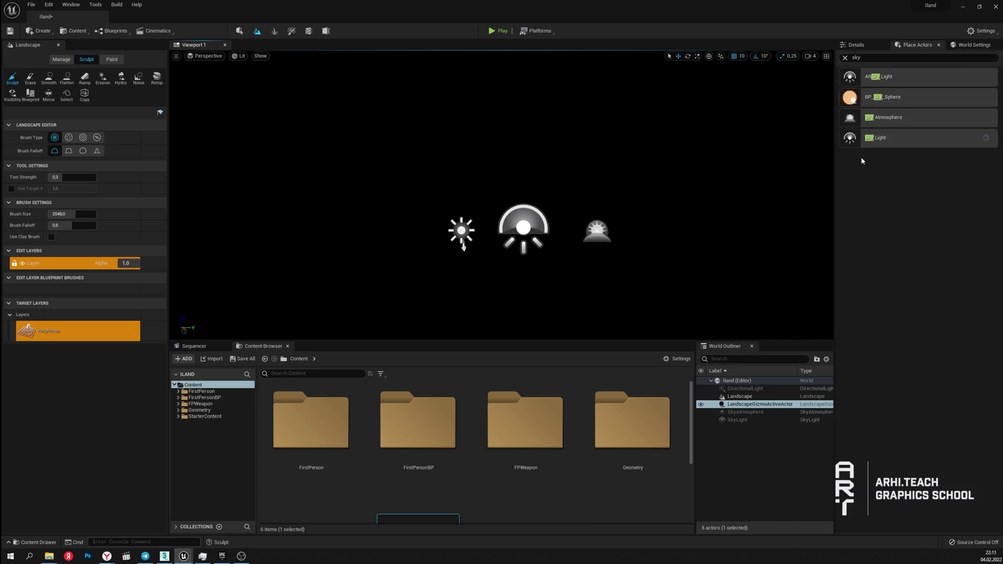
double_click(856, 58)
type("fog")
left_click_drag(887, 98, 647, 233)
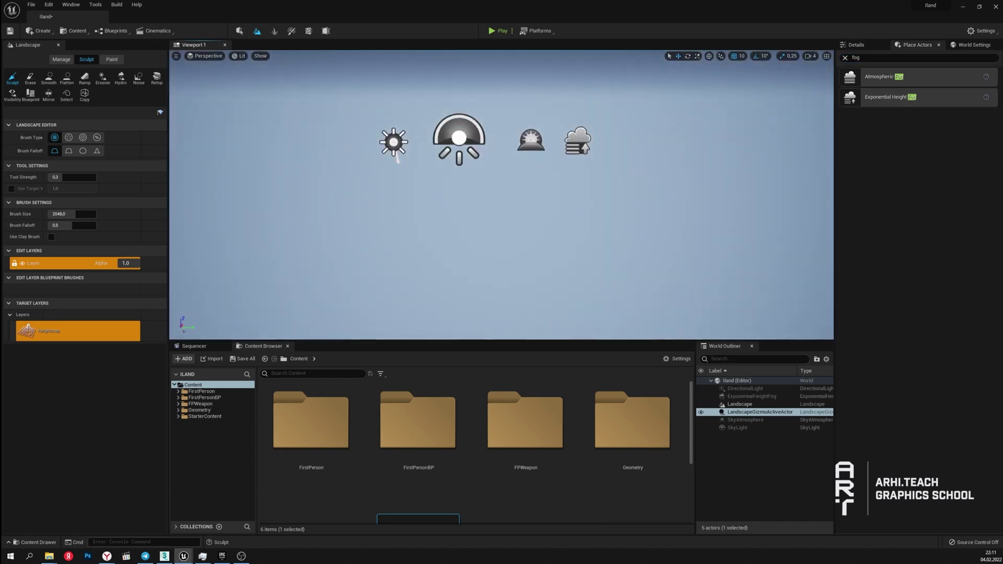
Group the Directional Light, Exponential Height Fog, Sky Atmosphere and Sky Light into a new outliner folder named 1_Lights.
key("shift+1")
left_click(676, 427)
left_click(684, 388, "shift")
left_click(679, 404, "ctrl")
left_click(687, 412, "ctrl")
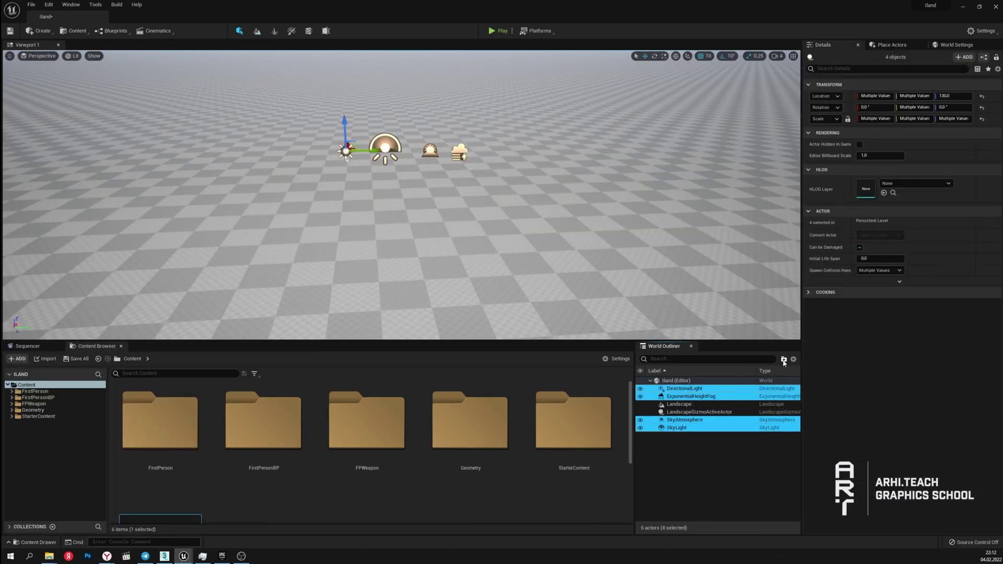
left_click(784, 361)
type("1_Light")
type("s")
key("Return")
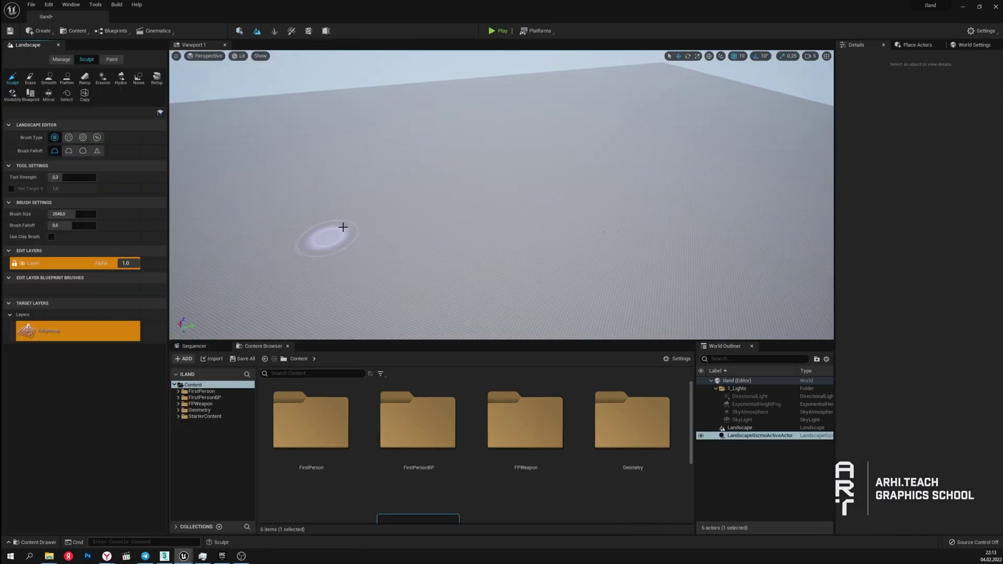
Sculpt a long curved ridge across the flat landscape as the base of the island's mountains.
right_click_drag(371, 229, 374, 180)
mouse_move(421, 232)
left_mouse_down()
mouse_move(559, 195)
mouse_move(784, 186)
left_mouse_up()
scroll(697, 173, "down", 2)
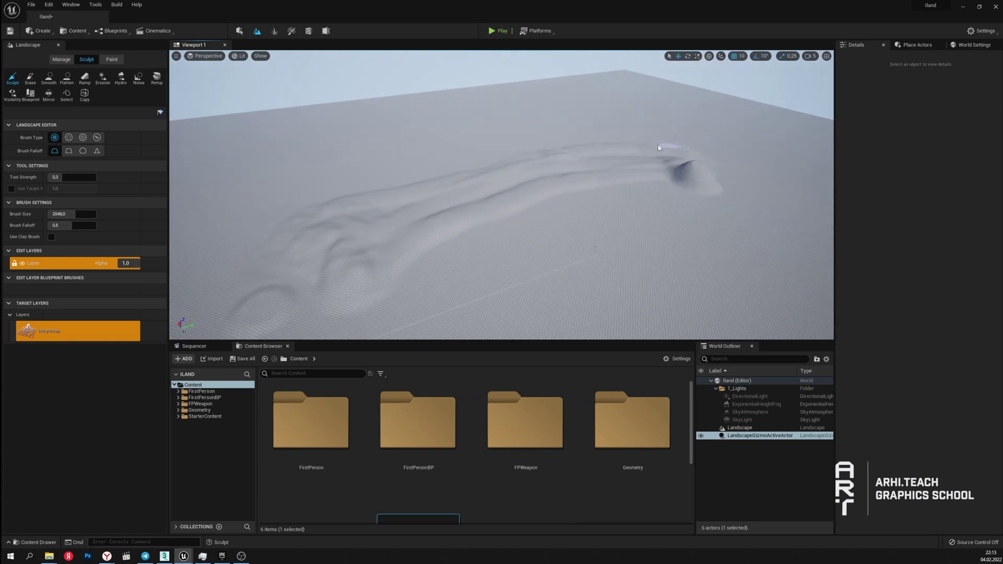
right_click_drag(264, 250, 313, 206)
mouse_move(329, 182)
left_mouse_down()
mouse_move(324, 205)
mouse_move(452, 194)
left_mouse_up()
Enlarge the brush, set the tool strength to 0.492, and build the ridge up into taller mountains curving around a bay.
left_click_drag(76, 214, 91, 214)
left_click_drag(66, 177, 78, 177)
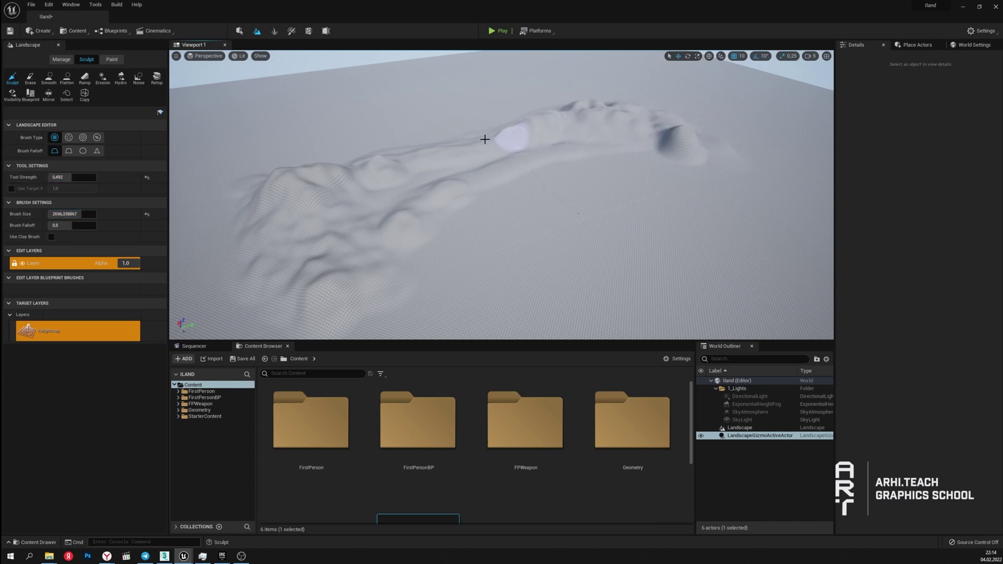
mouse_move(280, 273)
left_mouse_down()
mouse_move(318, 235)
mouse_move(504, 146)
left_mouse_up()
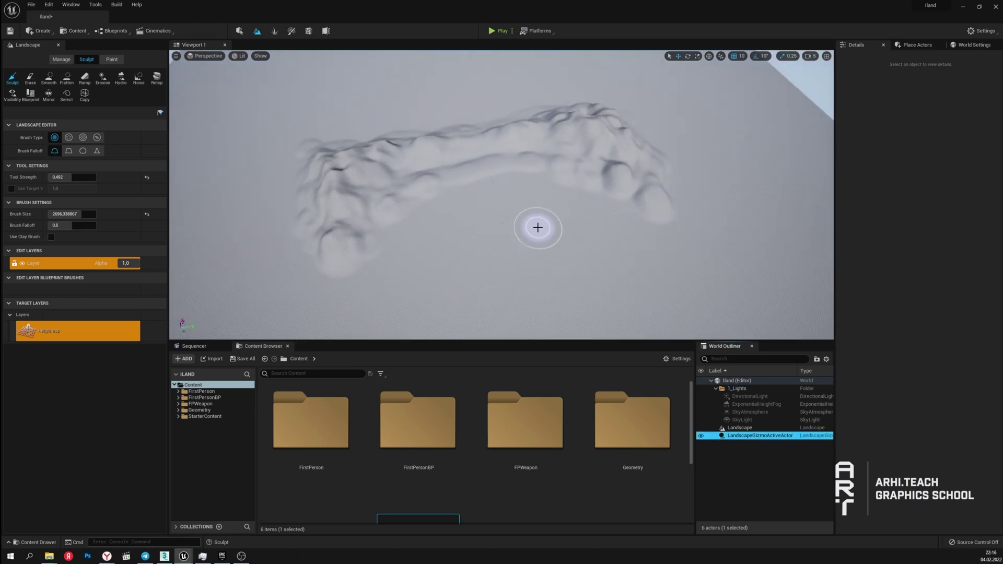
mouse_move(472, 180)
left_mouse_down()
mouse_move(415, 155)
mouse_move(354, 173)
left_mouse_up()
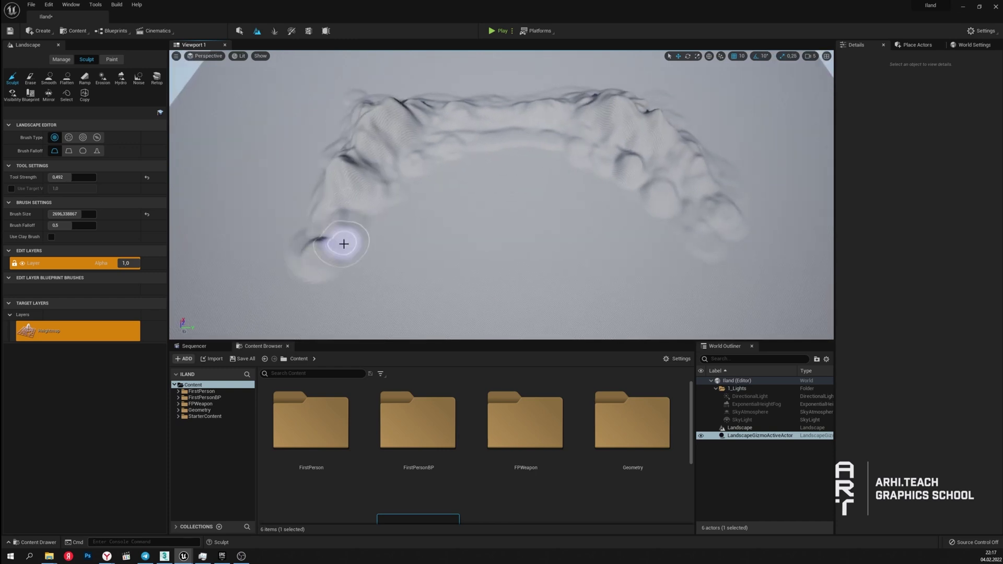
right_click_drag(344, 244, 642, 125)
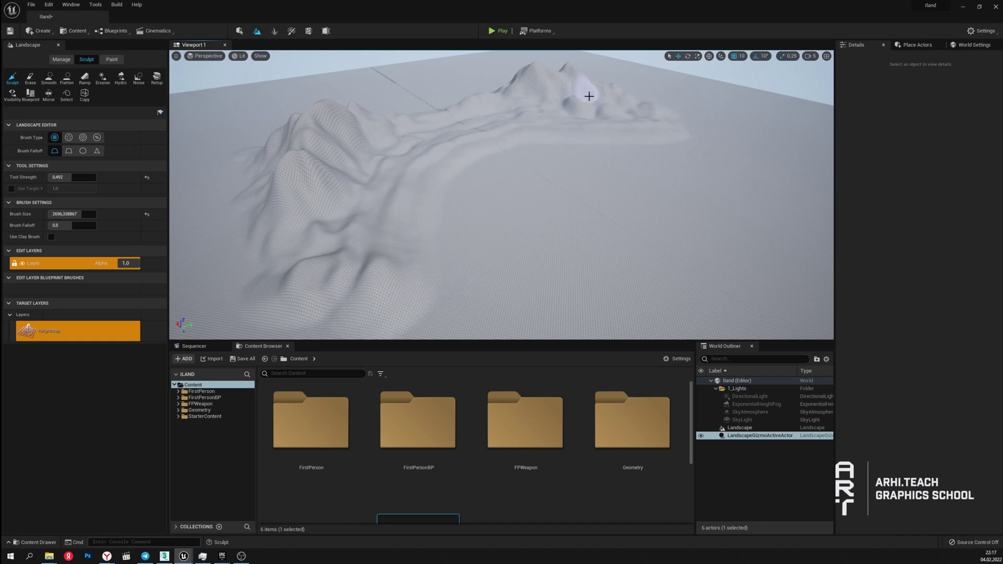
right_click_drag(641, 110, 365, 130)
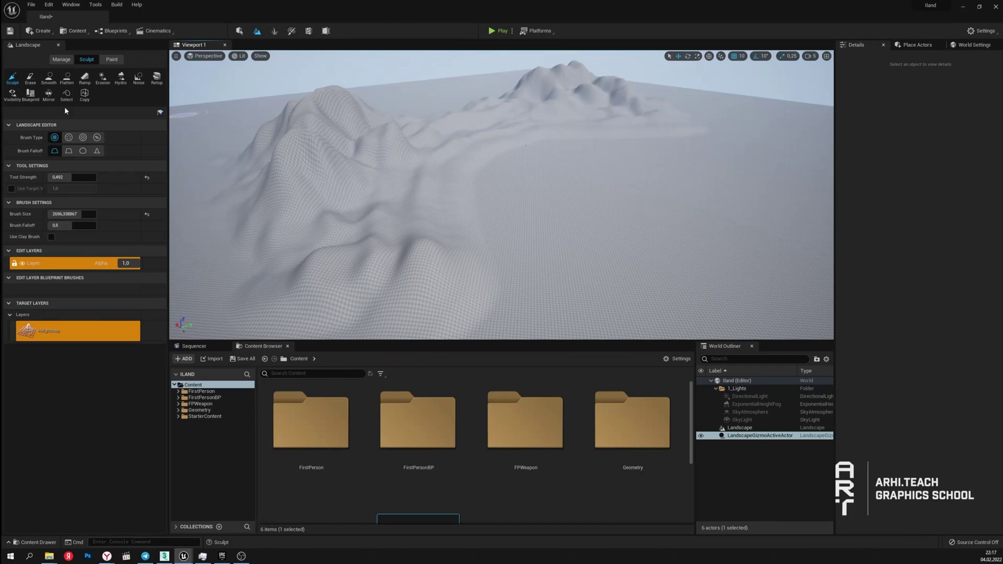
Smooth the slopes and foothills along the whole ridge, re-sculpting the terrain between smoothing passes.
left_click(49, 78)
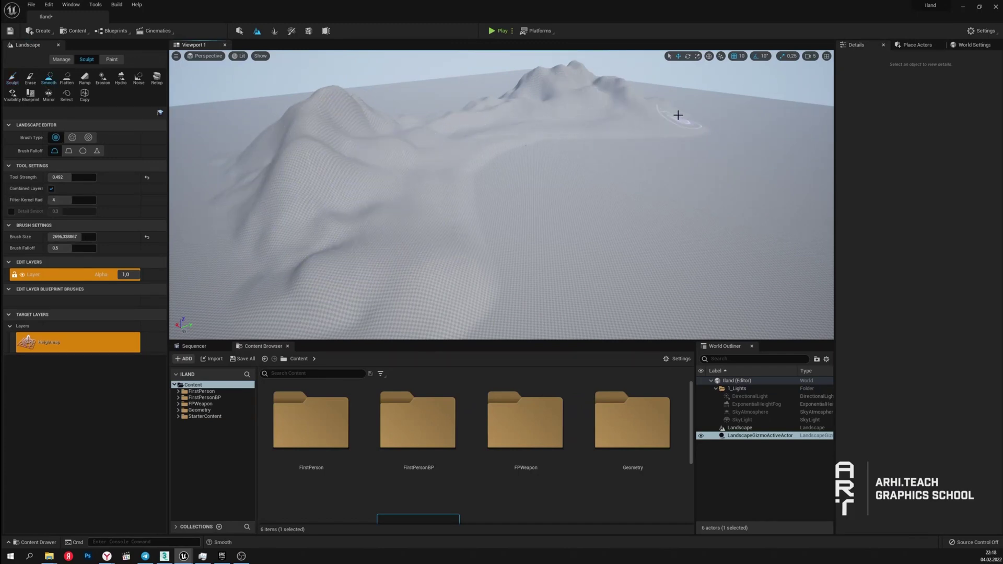
key("shift+1")
right_click_drag(381, 273, 387, 271)
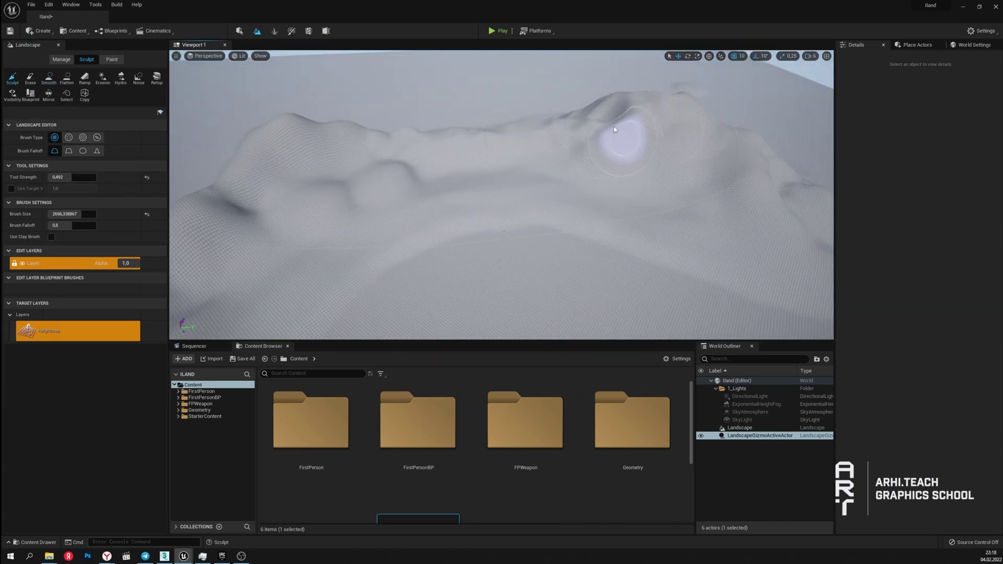
right_click_drag(622, 134, 354, 179)
key("shift+2")
right_click_drag(496, 185, 358, 179)
mouse_move(478, 117)
right_mouse_down()
mouse_move(588, 134)
mouse_move(736, 112)
mouse_move(761, 246)
mouse_move(778, 190)
mouse_move(646, 235)
right_mouse_up()
left_click_drag(646, 236, 668, 134)
mouse_move(668, 87)
right_mouse_down()
mouse_move(600, 134)
mouse_move(590, 166)
right_mouse_up()
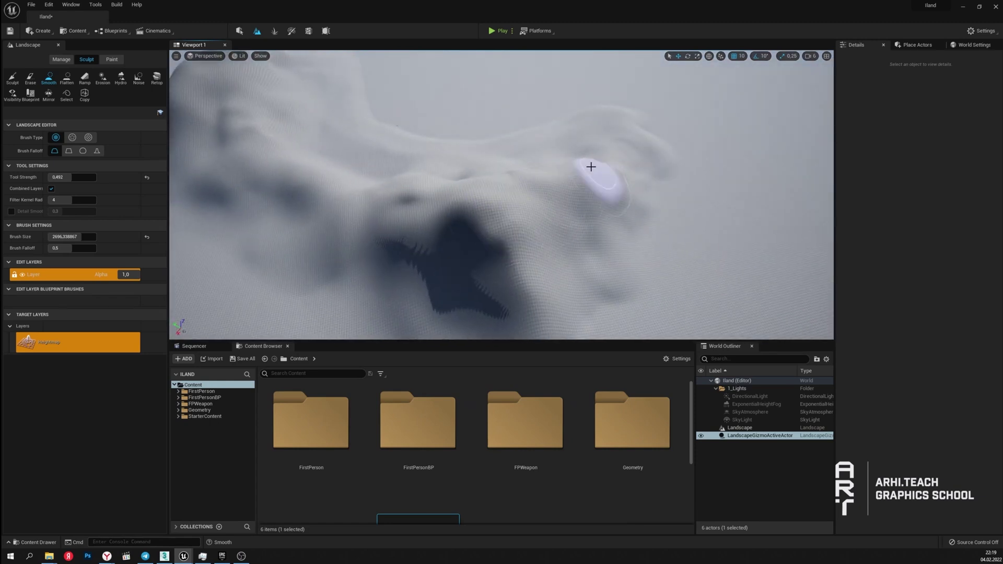
mouse_move(654, 139)
right_mouse_down()
mouse_move(437, 217)
mouse_move(470, 209)
mouse_move(404, 143)
right_mouse_up()
Erode the mountain slopes along the ridge with the Erosion tool, adjusting the brush size between strokes.
left_click(102, 78)
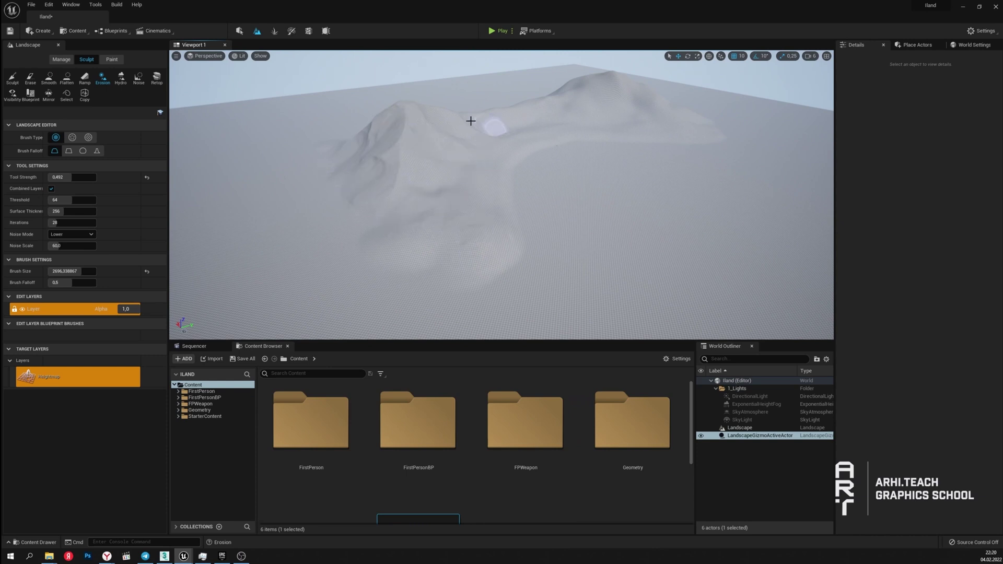
right_click_drag(471, 121, 371, 133)
right_click_drag(712, 128, 631, 218)
key("bracketleft")
key("bracketleft")
mouse_move(543, 264)
right_mouse_down()
mouse_move(564, 178)
mouse_move(407, 252)
mouse_move(179, 141)
right_mouse_up()
key("bracketright")
key("bracketright")
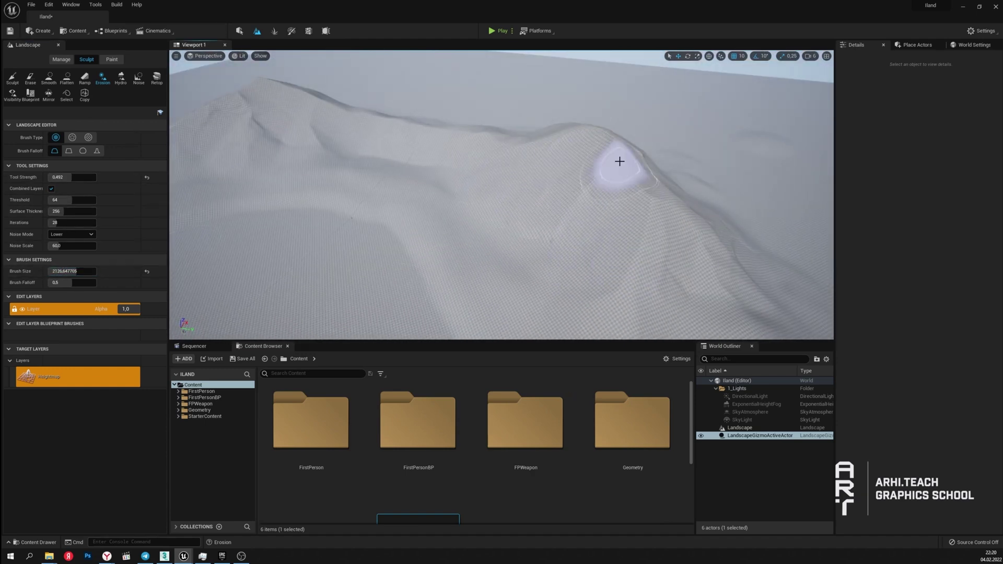
right_click_drag(745, 271, 618, 134)
mouse_move(543, 148)
right_mouse_down()
mouse_move(546, 115)
mouse_move(512, 75)
right_mouse_up()
mouse_move(258, 235)
left_mouse_down()
mouse_move(403, 179)
mouse_move(371, 205)
left_mouse_up()
Smooth the eroded mountainsides and the ground at their base.
left_click(48, 78)
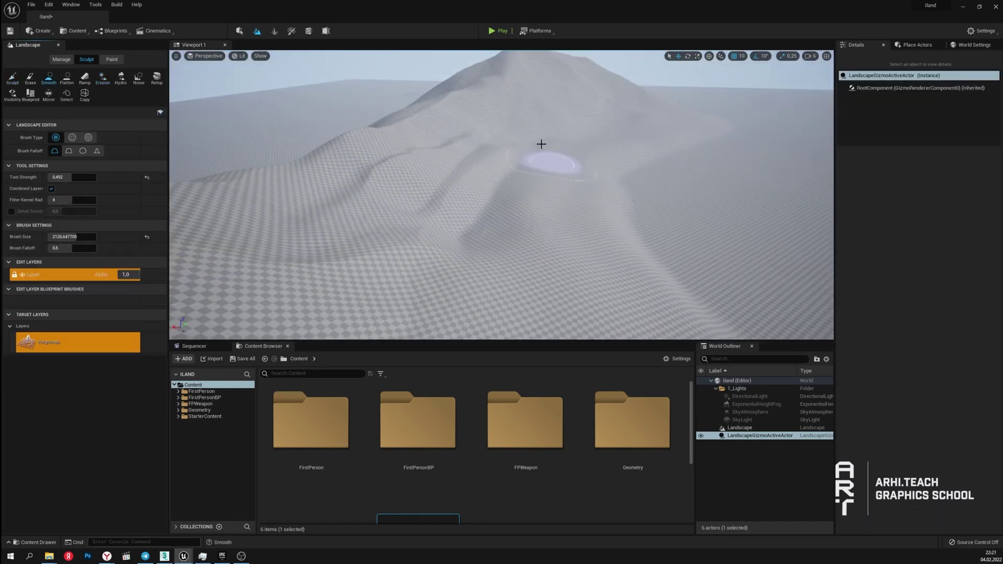
right_click_drag(454, 145, 521, 147)
mouse_move(481, 241)
right_mouse_down()
mouse_move(459, 197)
mouse_move(499, 239)
mouse_move(485, 235)
mouse_move(494, 224)
mouse_move(499, 240)
mouse_move(361, 111)
right_mouse_up()
mouse_move(574, 213)
right_mouse_down()
mouse_move(553, 198)
mouse_move(575, 213)
right_mouse_up()
Enable the Water plugin and restart the editor.
left_click(982, 31)
left_click(922, 71)
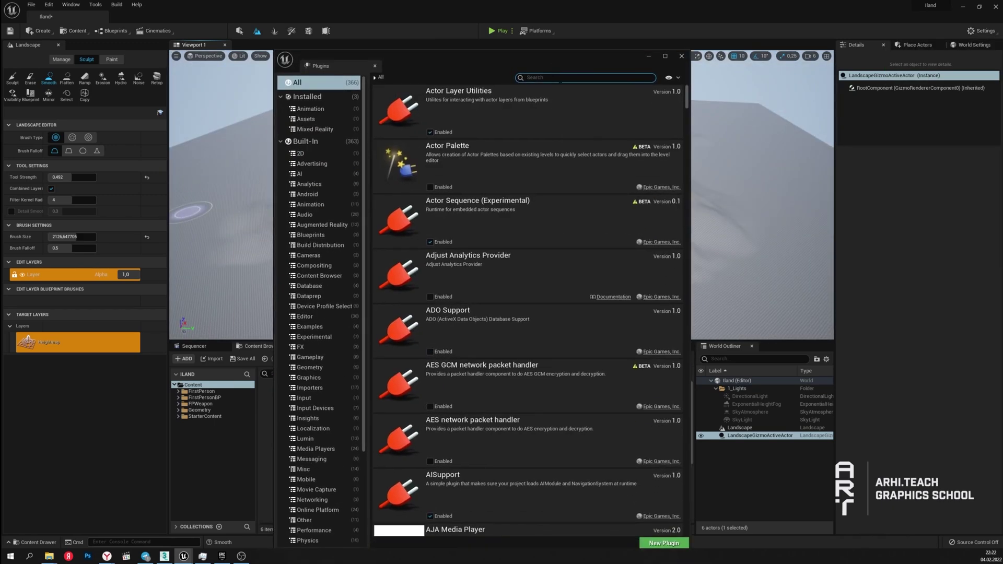
type("wat")
left_click(430, 187)
left_click(671, 529)
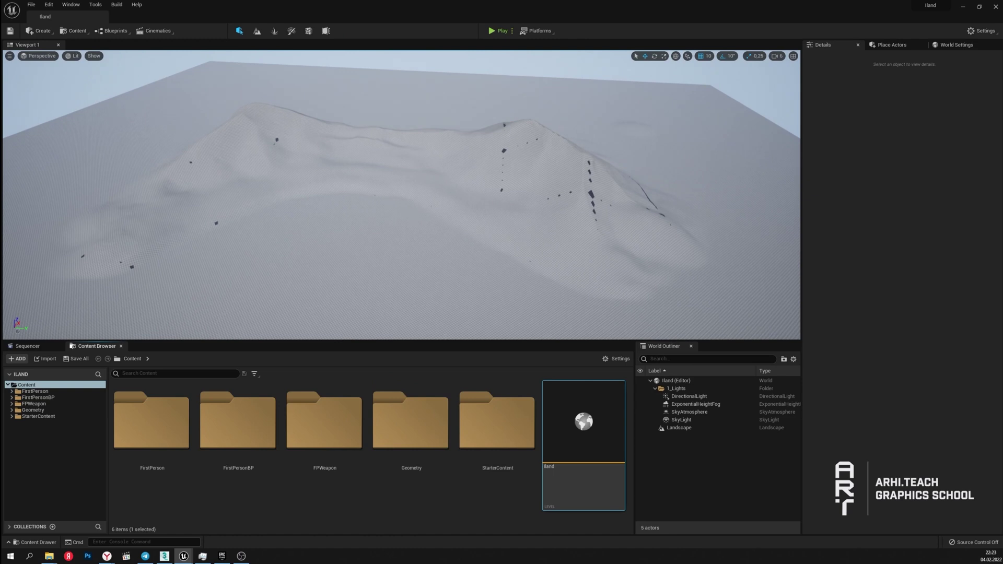
Place a Water Body Ocean actor on the landscape in front of the mountain ridge.
right_click_drag(465, 231, 470, 232)
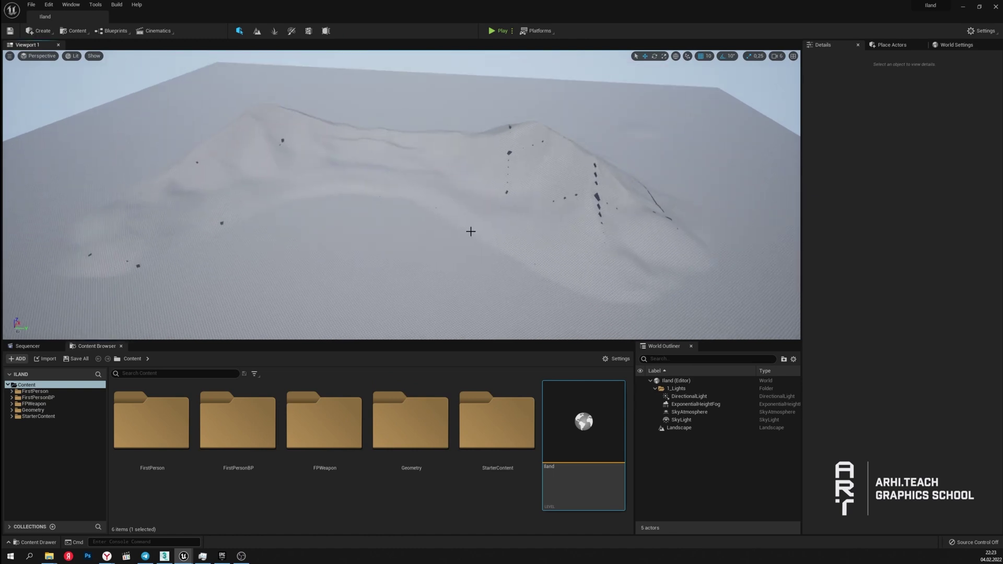
left_click(891, 45)
left_click(899, 58)
type("wa")
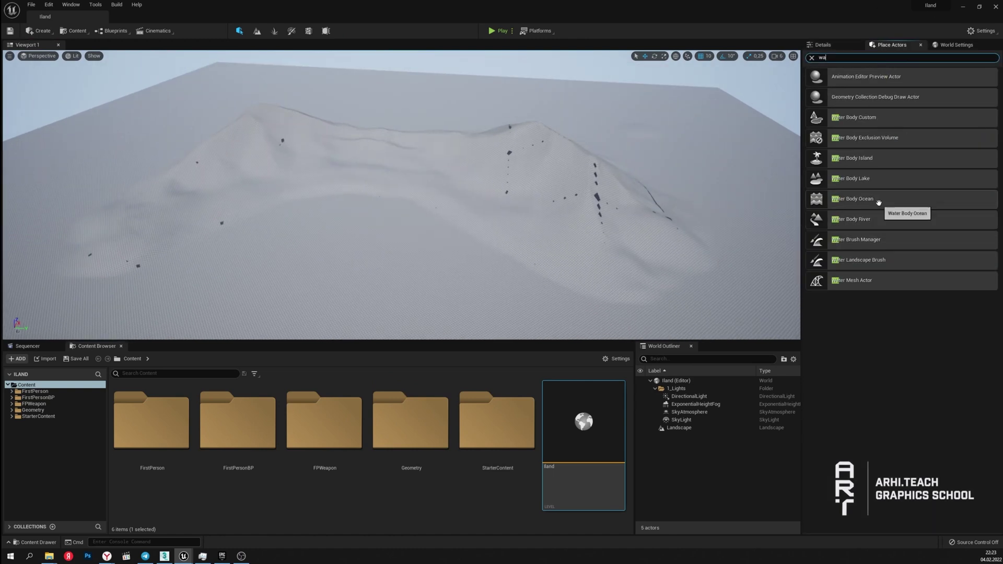
left_click_drag(455, 243, 454, 243)
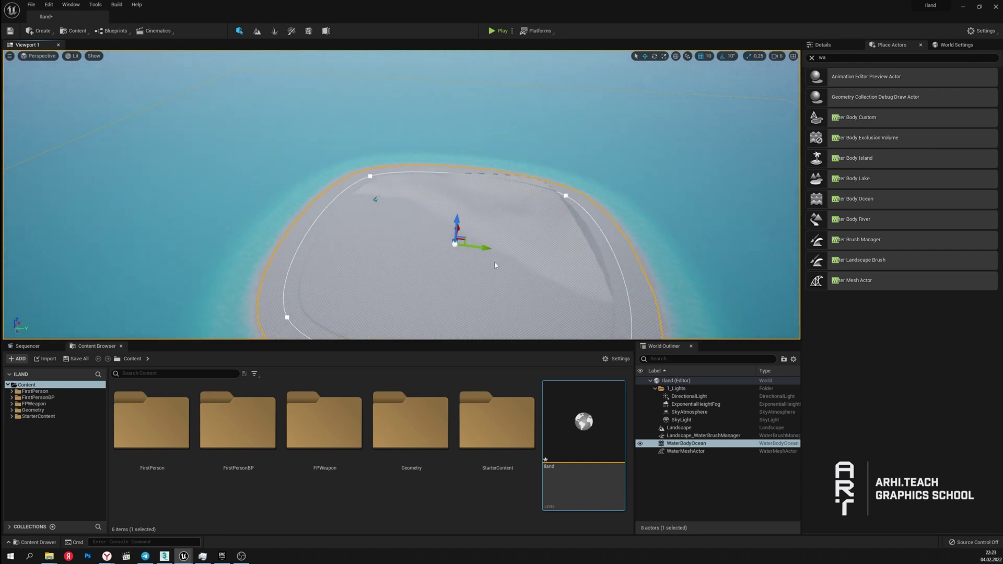
Reshape the ocean's shoreline spline point by point so that it follows the curved foot of the mountains and the inner bay.
left_click_drag(633, 232, 667, 187)
left_click_drag(355, 263, 561, 81)
left_click_drag(32, 285, 250, 205)
right_click_drag(249, 205, 507, 284)
left_click_drag(131, 278, 385, 193)
left_click_drag(546, 142, 566, 148)
right_click_drag(566, 147, 317, 321)
left_click_drag(316, 321, 163, 220)
right_click_drag(163, 219, 471, 254)
left_click_drag(471, 254, 402, 245)
left_click_drag(484, 298, 353, 167)
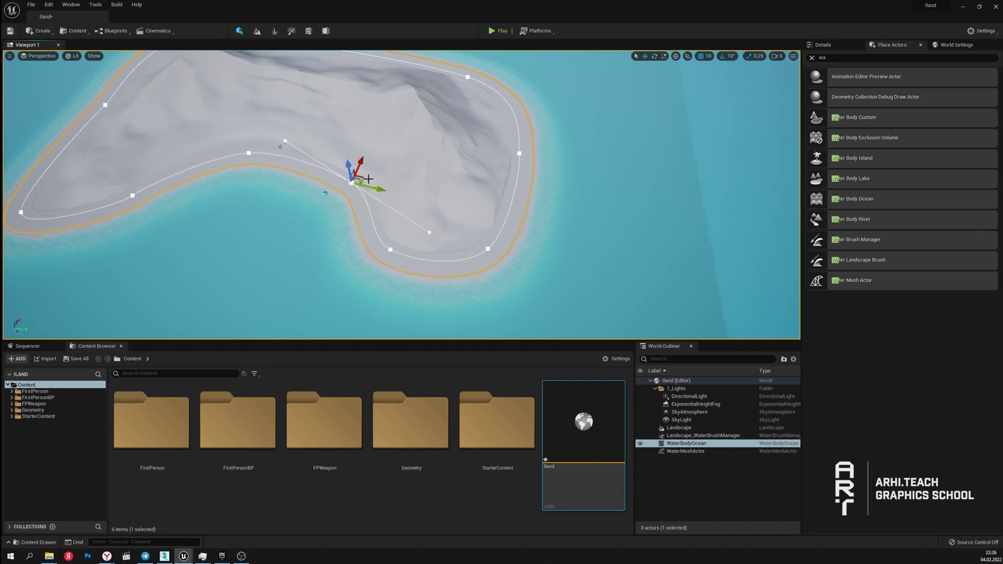
right_click_drag(353, 168, 202, 218)
left_click_drag(201, 217, 179, 181)
left_click_drag(248, 186, 313, 162)
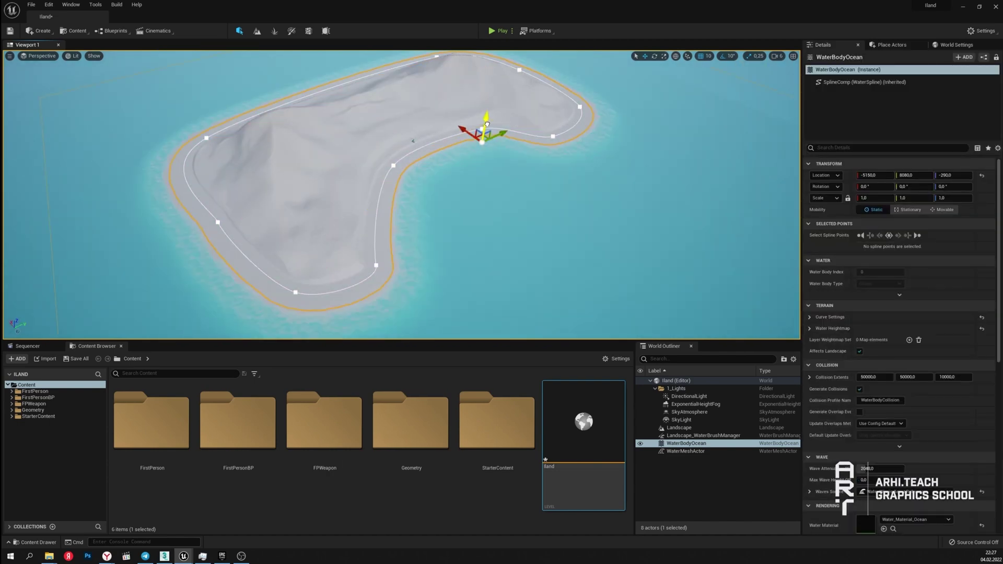
Raise the ocean to a Z location of -80 and increase its Curve Ramp Width to widen the beach.
left_click_drag(487, 123, 485, 111)
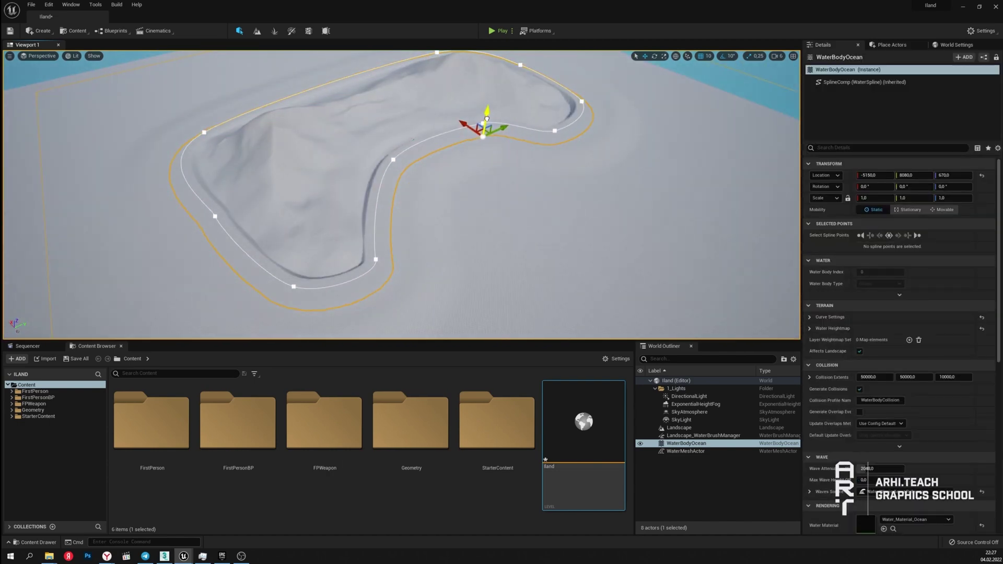
right_click_drag(484, 111, 588, 132)
left_click_drag(574, 184, 575, 186)
right_click_drag(575, 186, 496, 131)
left_click(808, 317)
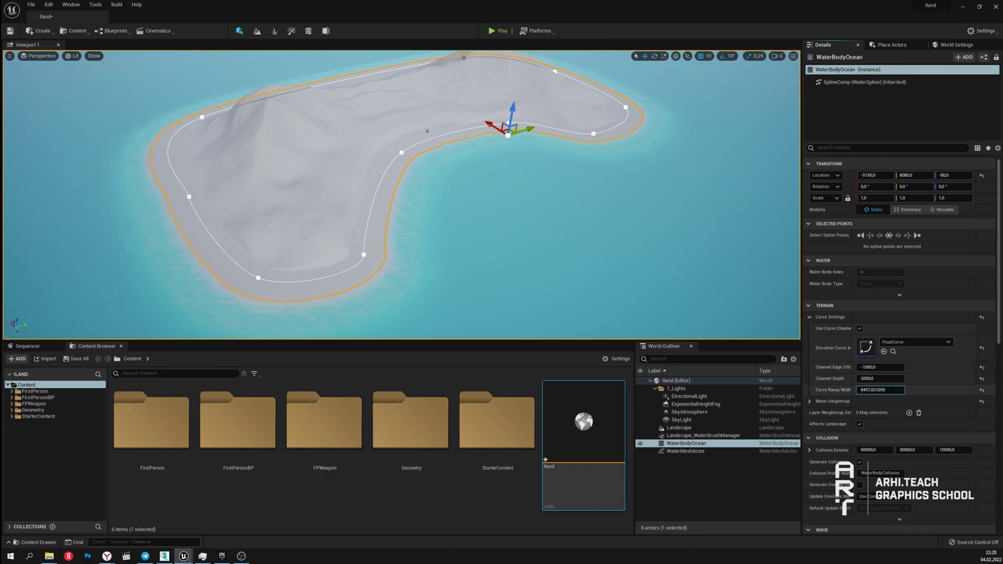
left_click_drag(880, 390, 899, 389)
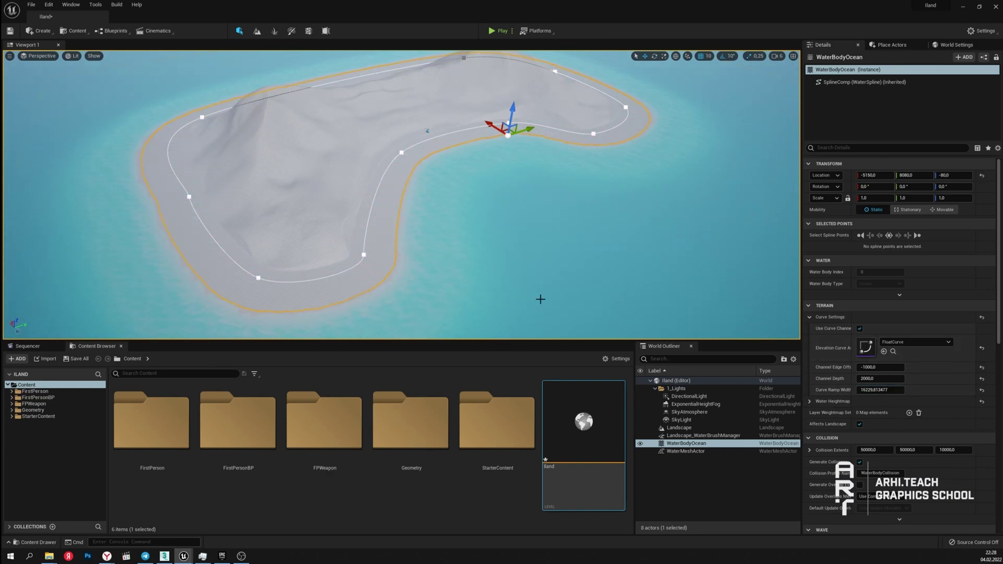
Check the ocean's elevation curve, try a Water Heightmap falloff Edge Offset of 80, and settle on 0.
double_click(865, 347)
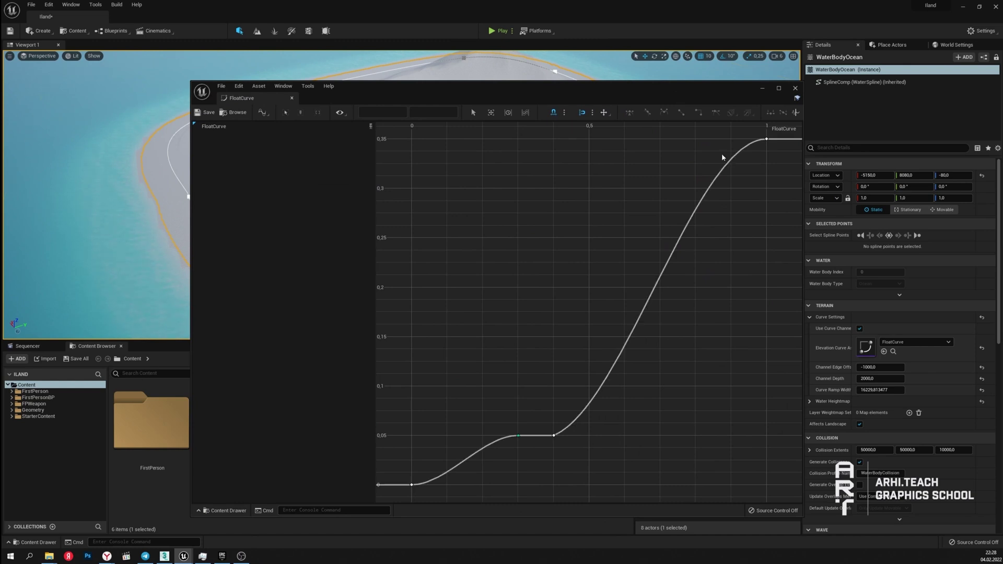
left_click(795, 87)
left_click(809, 401)
scroll(877, 368, "down", 3)
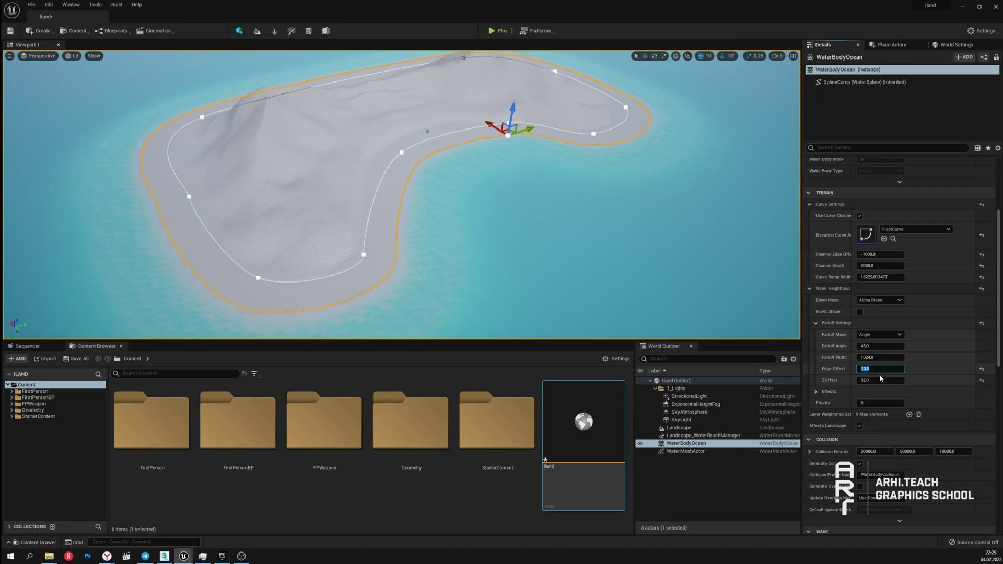
type("80")
key("Return")
type("0")
key("Return")
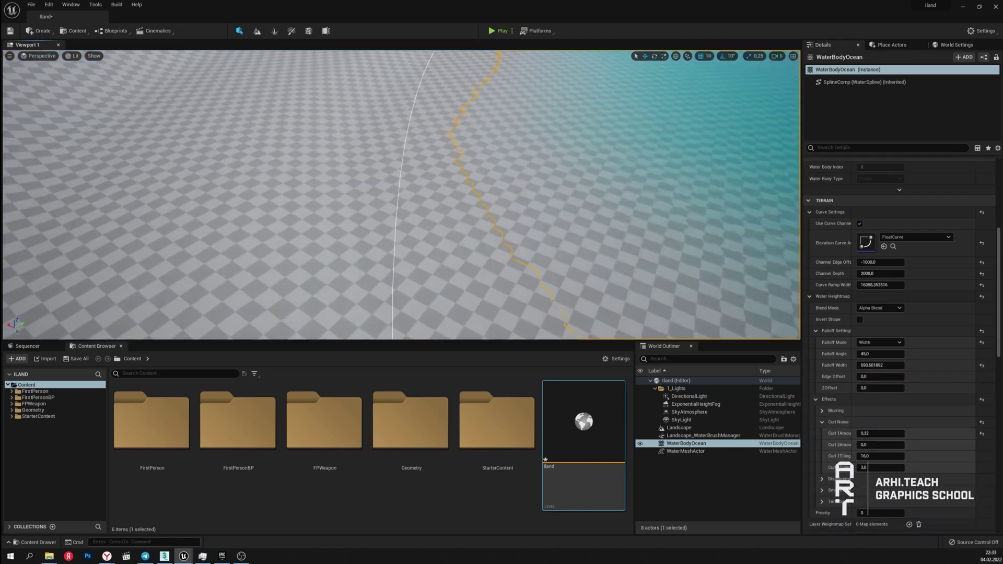
Roughen the ocean's shoreline with Curl Noise: Curl 1 Amount 0.23, Curl 2 Amount -0.64 and Curl 1 Tiling 32.
left_click(886, 434)
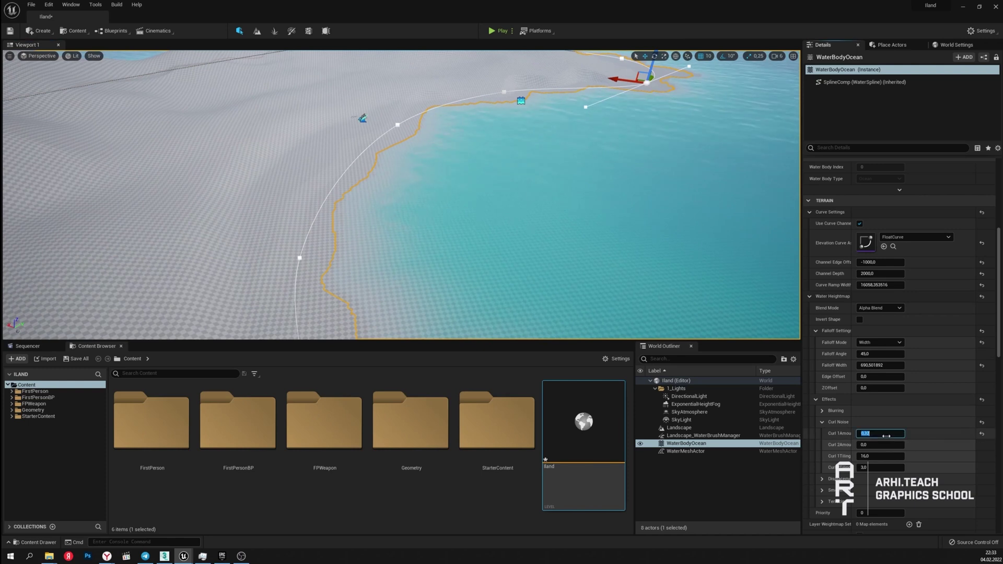
left_click(504, 92)
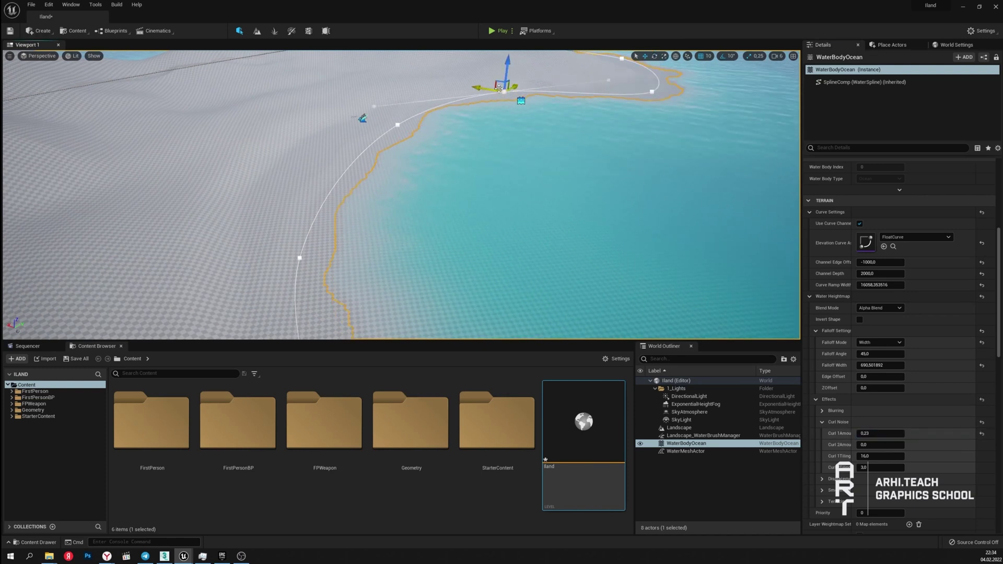
key("Tab")
type("32")
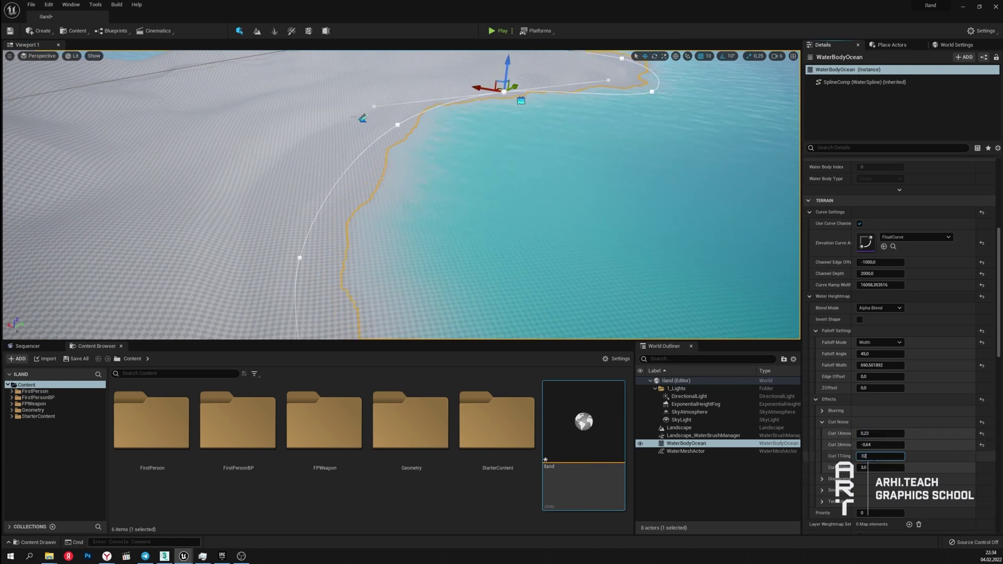
key("Return")
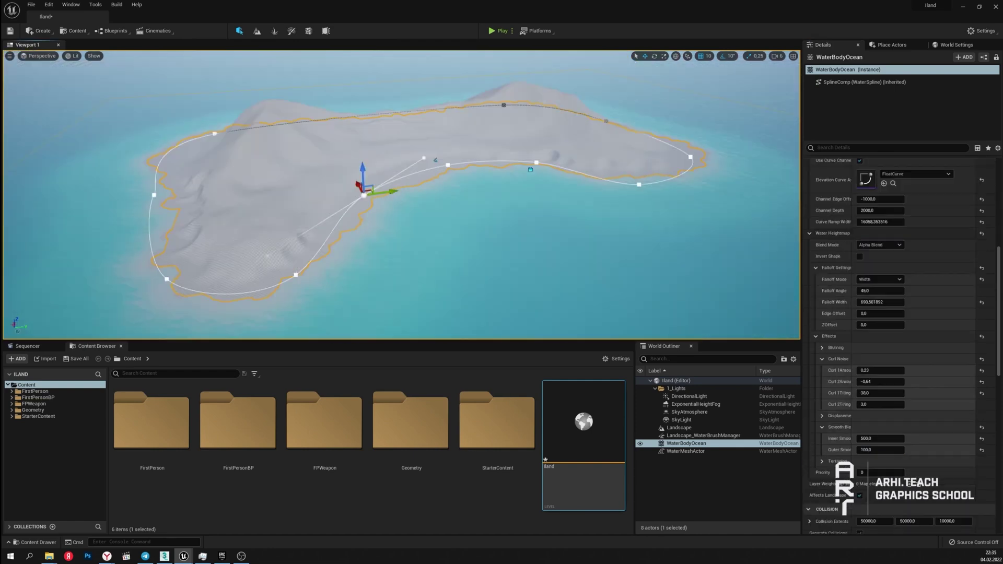
scroll(998, 290, "down", 10)
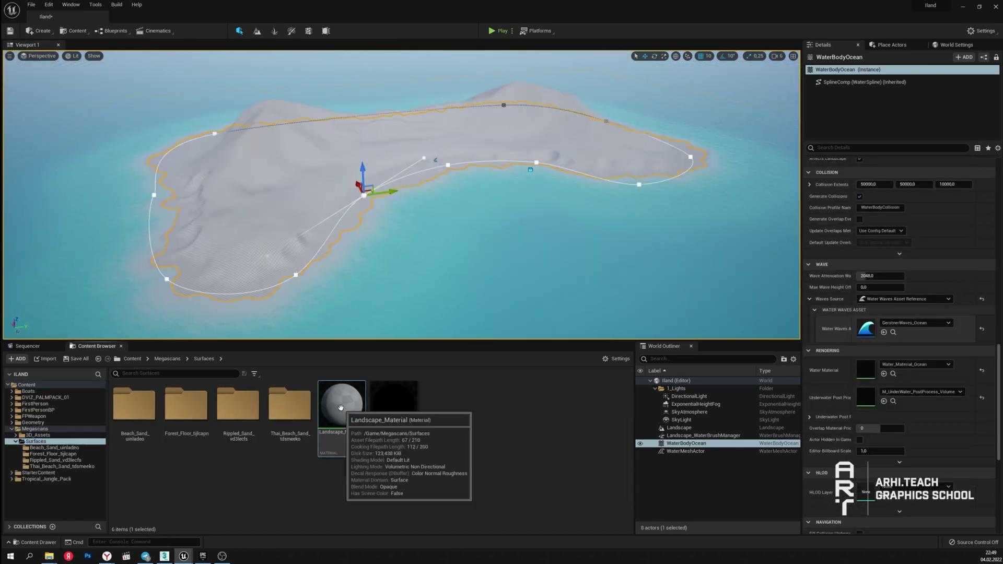
Open Landscape_Material in a maximized material editor and examine its Macro Texture Variation nodes.
double_click(329, 399)
scroll(639, 238, "down", 2)
right_click_drag(639, 238, 612, 277)
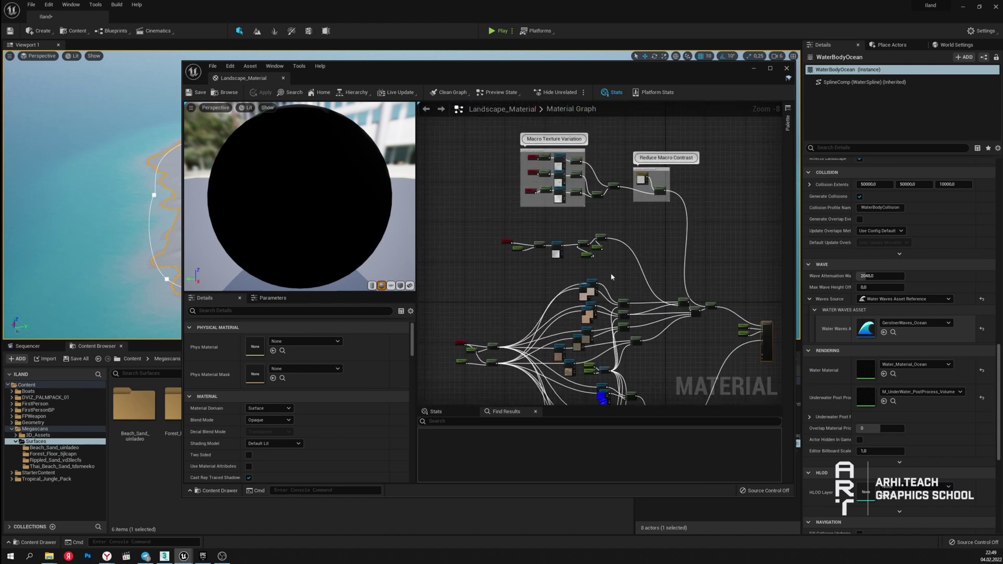
left_click(770, 70)
scroll(655, 225, "up", 6)
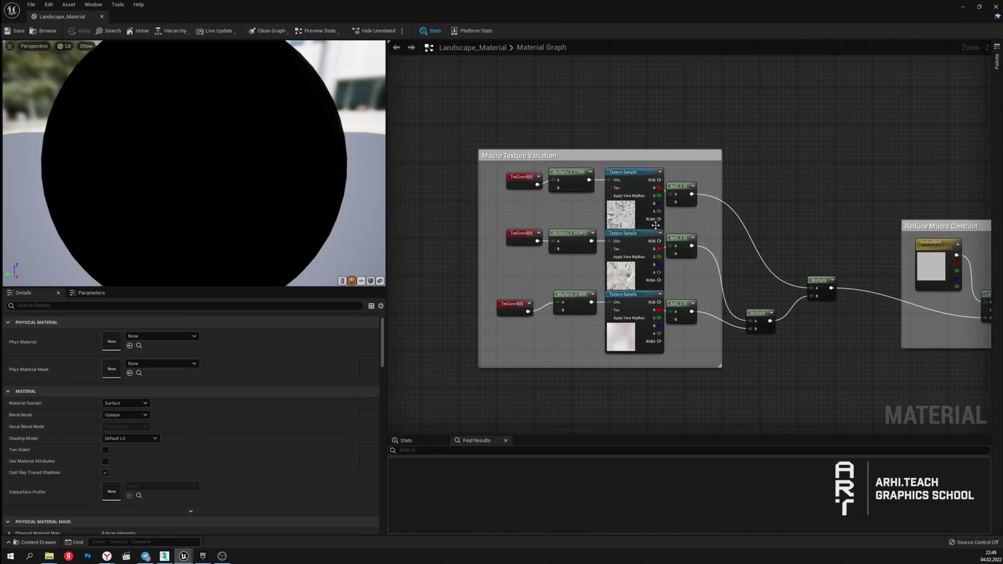
Examine the texture samples, Lerp nodes and Layer Blend node that feed the material's Base Color.
scroll(655, 225, "down", 4)
right_click_drag(655, 225, 522, 186)
scroll(626, 294, "up", 4)
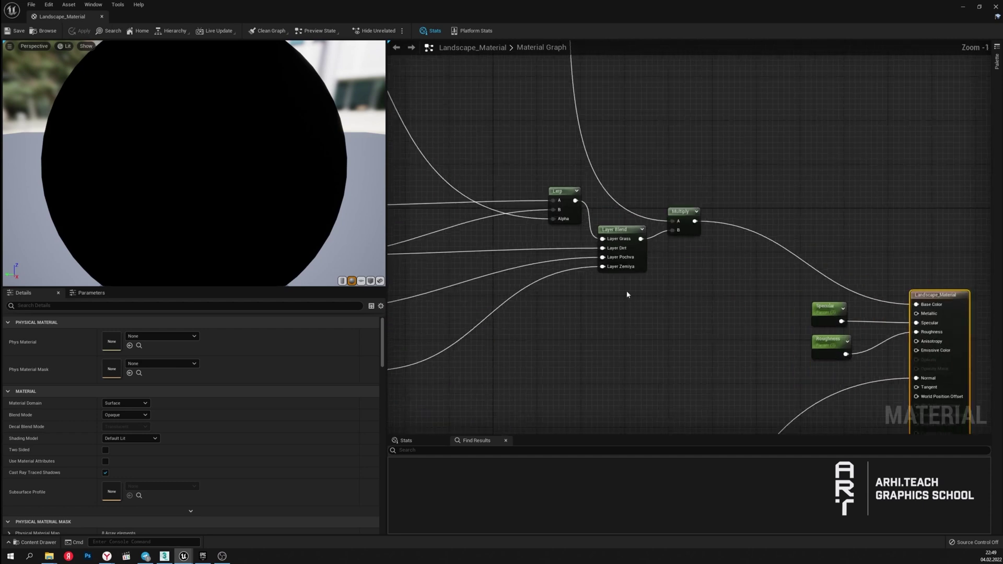
scroll(626, 294, "down", 4)
scroll(728, 287, "up", 2)
scroll(726, 301, "up", 1)
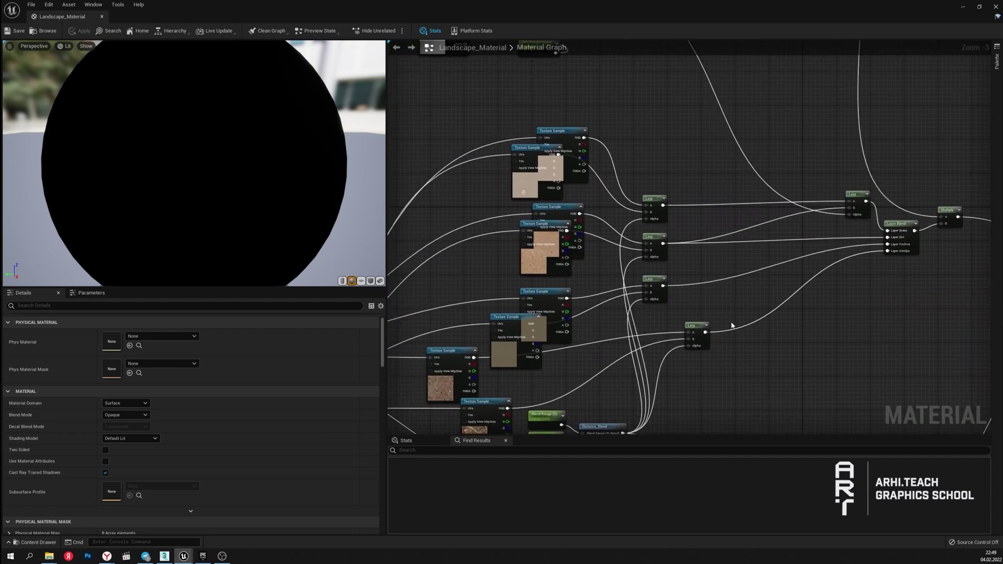
scroll(894, 271, "up", 2)
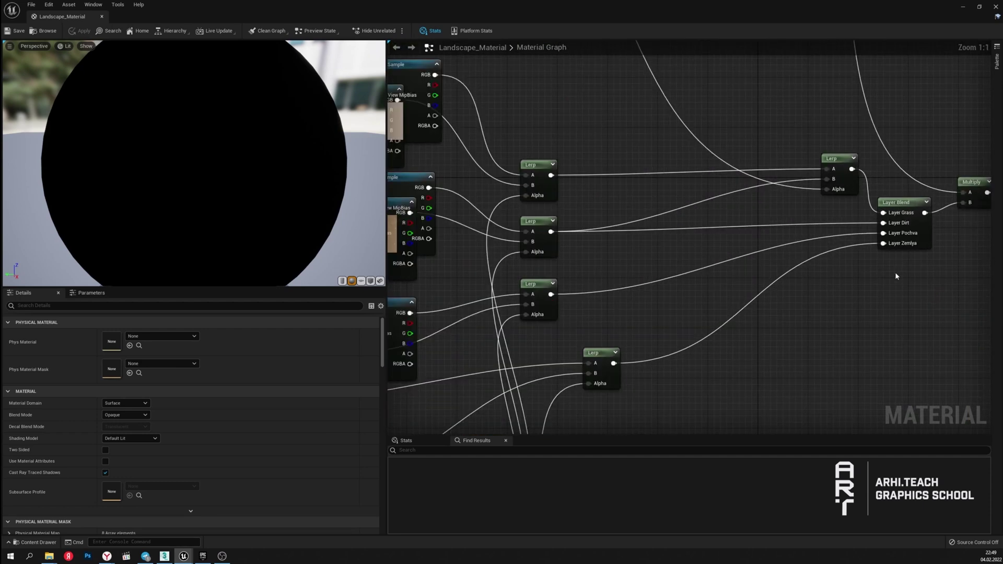
scroll(700, 320, "down", 1)
right_click_drag(639, 347, 601, 348)
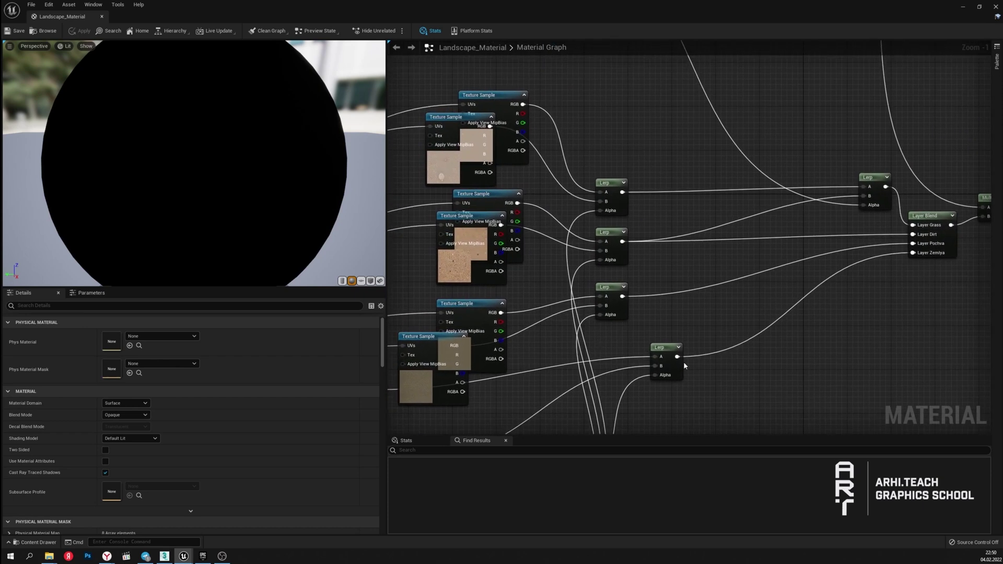
Try connecting the lowest Lerp's output to the Layer Pochva input of the Layer Blend node.
left_click_drag(678, 356, 912, 243)
scroll(909, 254, "down", 2)
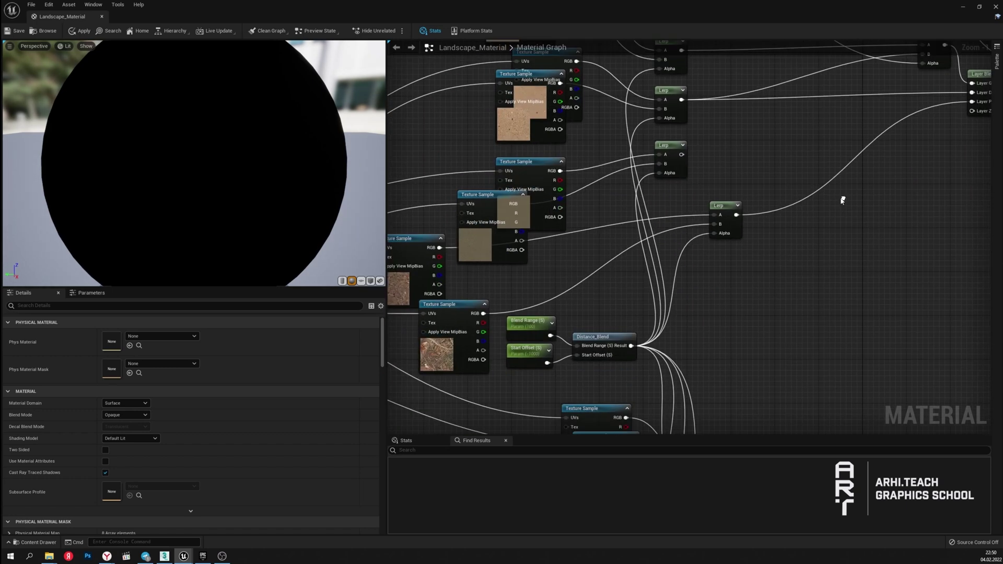
right_click_drag(783, 293, 671, 349)
left_click_drag(672, 348, 720, 214)
right_click_drag(599, 308, 497, 137)
scroll(605, 293, "up", 2)
scroll(640, 276, "up", 2)
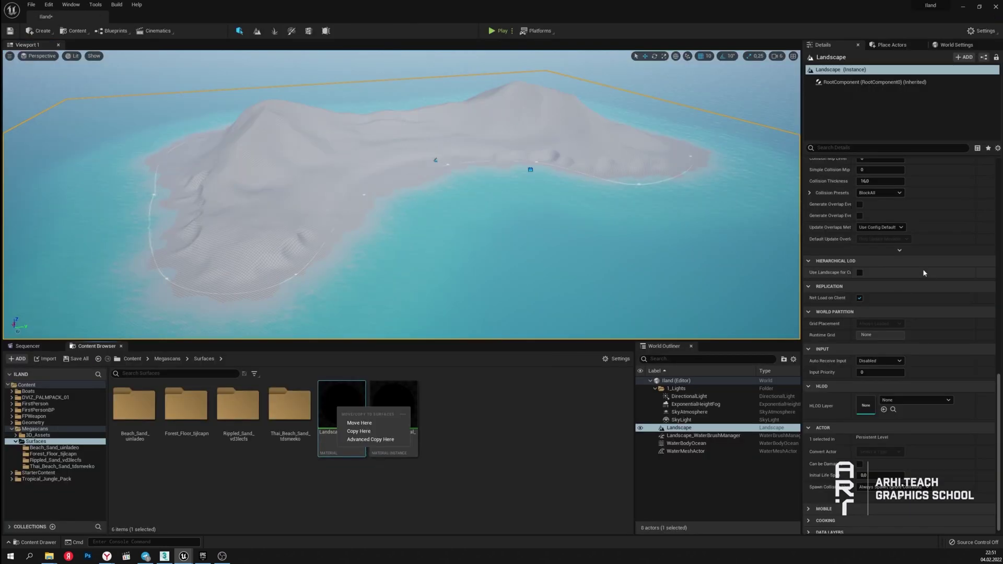
Assign Landscape_Material to the landscape and create weight-blended layer infos for the Grass, Dirt and Pochva paint layers.
left_click_drag(343, 398, 866, 328)
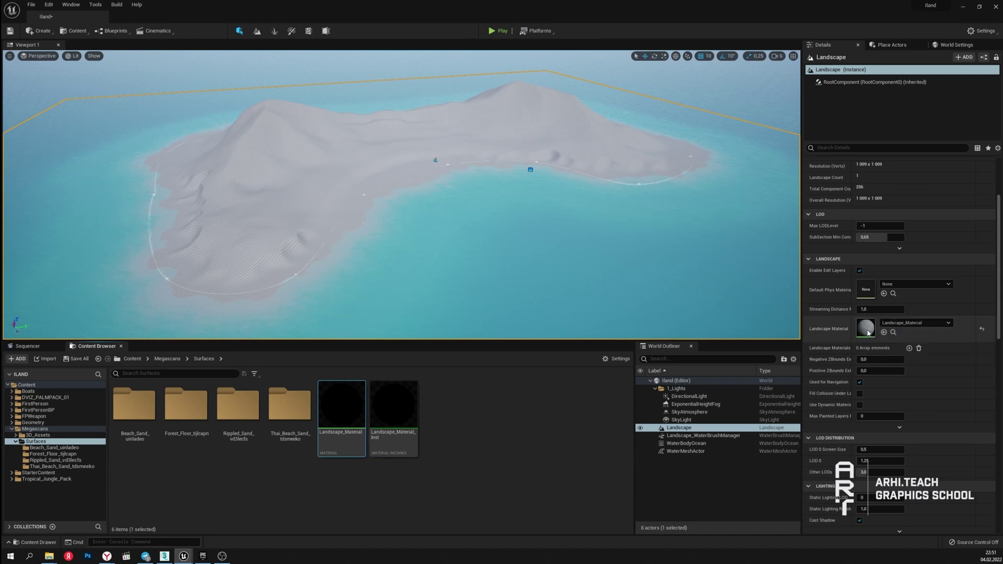
left_click(257, 31)
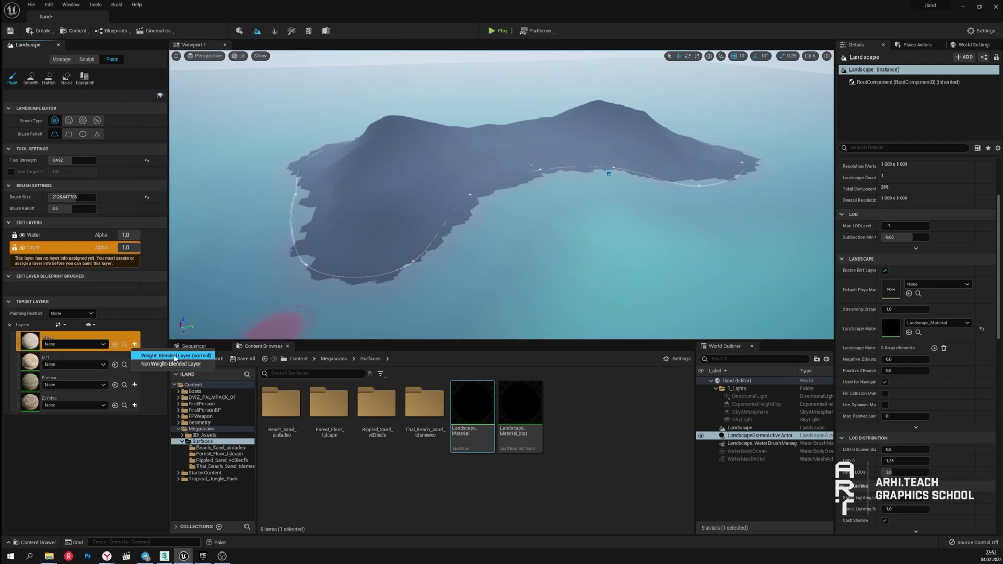
left_click(175, 356)
left_click(514, 354)
left_click(134, 369)
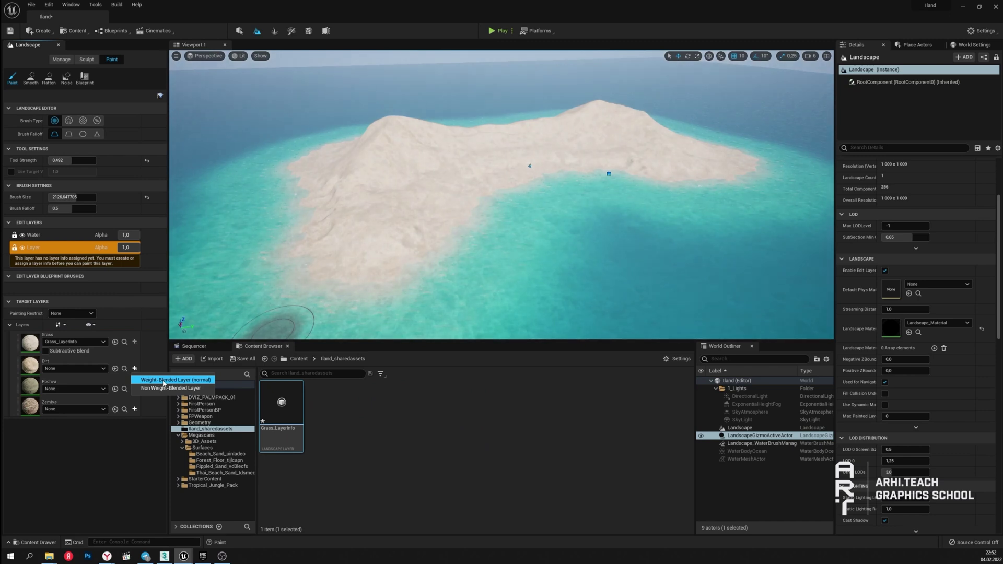
left_click(163, 380)
left_click(514, 357)
left_click(134, 388)
left_click(172, 400)
key("Return")
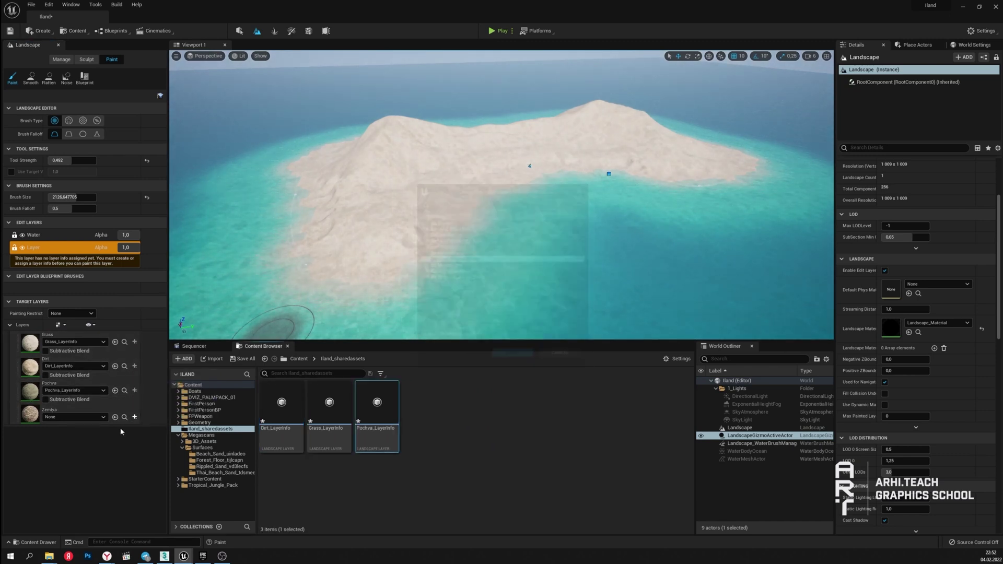
Replace the landscape's material with the Landscape_Material_Inst instance from the Surfaces folder and inspect the sand up close and from afar.
left_click(201, 447)
key("shift+1")
left_click_drag(394, 404, 916, 323)
scroll(503, 280, "up", 5)
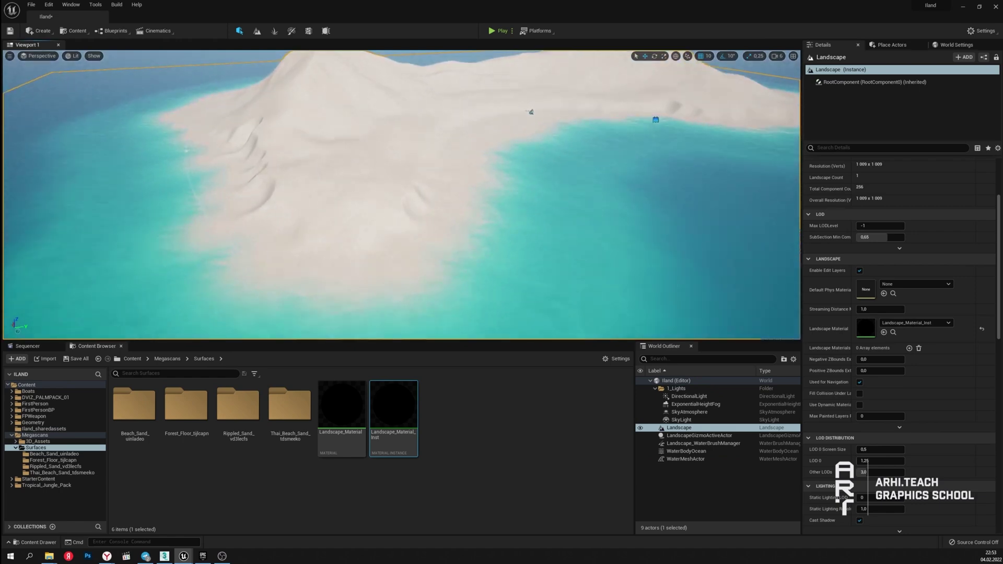
scroll(401, 195, "up", 10)
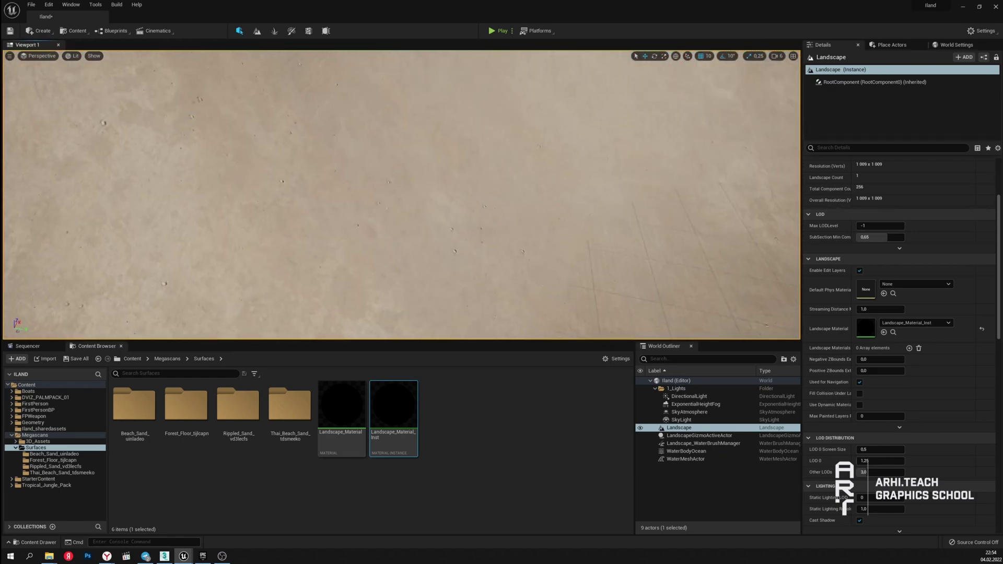
scroll(401, 194, "down", 10)
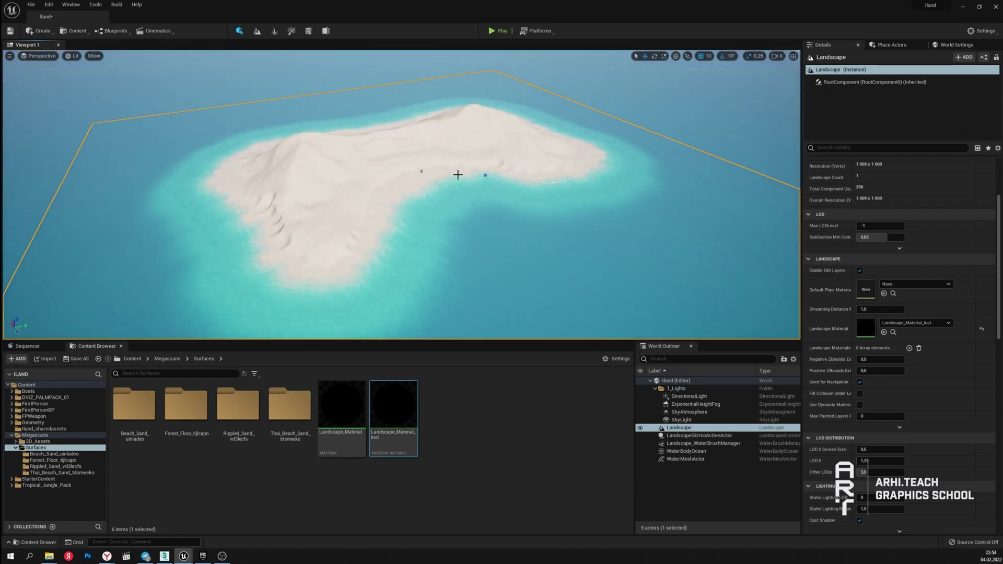
scroll(457, 175, "down", 3)
scroll(481, 167, "down", 4)
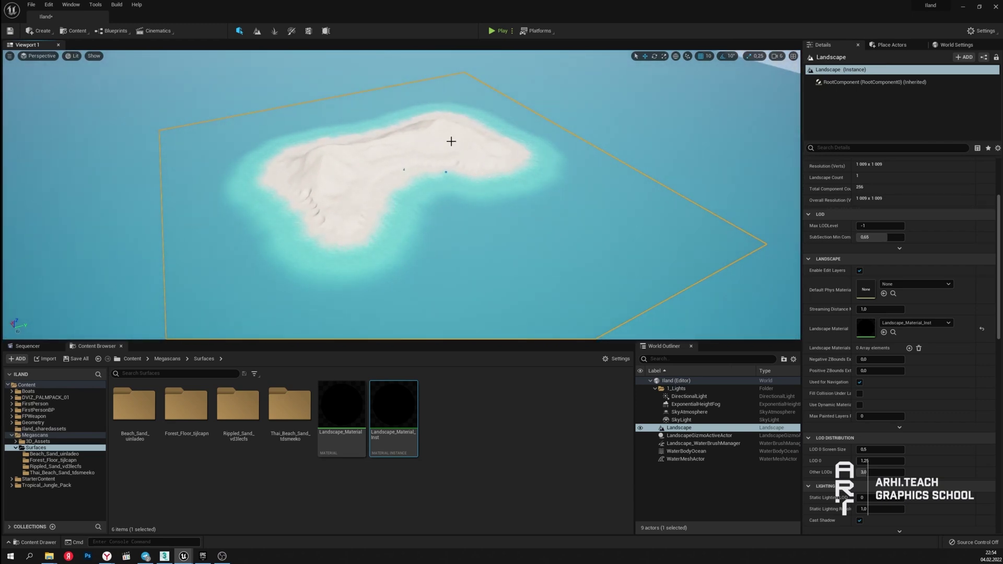
Sculpt shallow underwater mounds around the island's coast on edit layer Layer1, reducing the brush size to about 1083 for smaller ones.
key("shift+2")
right_click_drag(618, 195, 672, 185)
right_click_drag(657, 107, 688, 228)
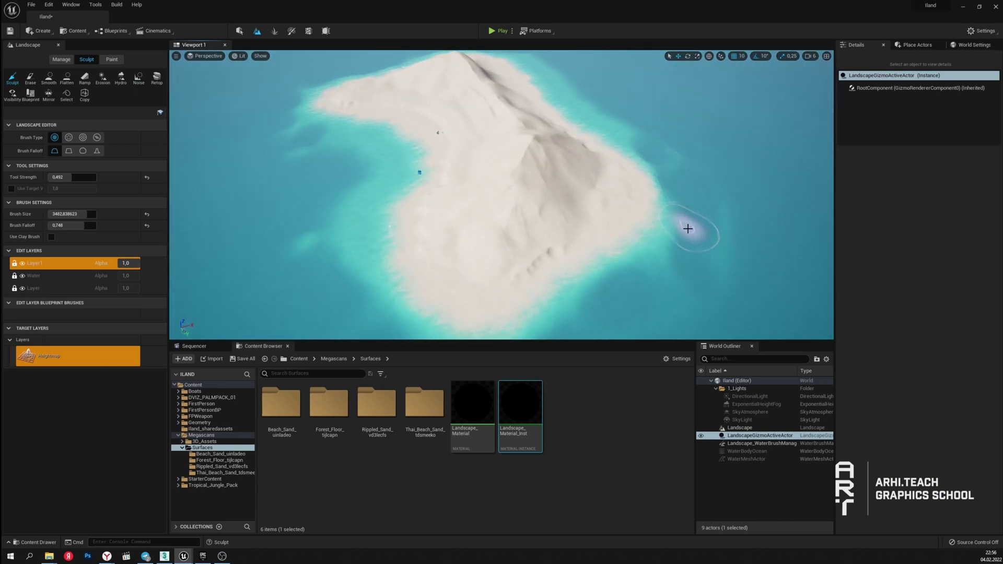
scroll(564, 87, "up", 3)
scroll(485, 165, "up", 3)
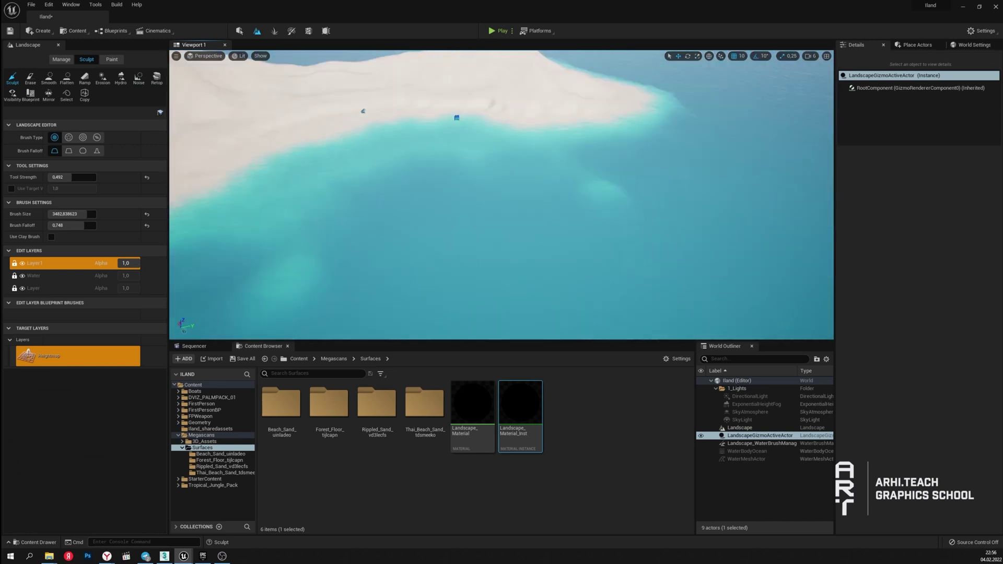
mouse_move(460, 160)
right_mouse_down()
mouse_move(687, 139)
mouse_move(580, 229)
right_mouse_up()
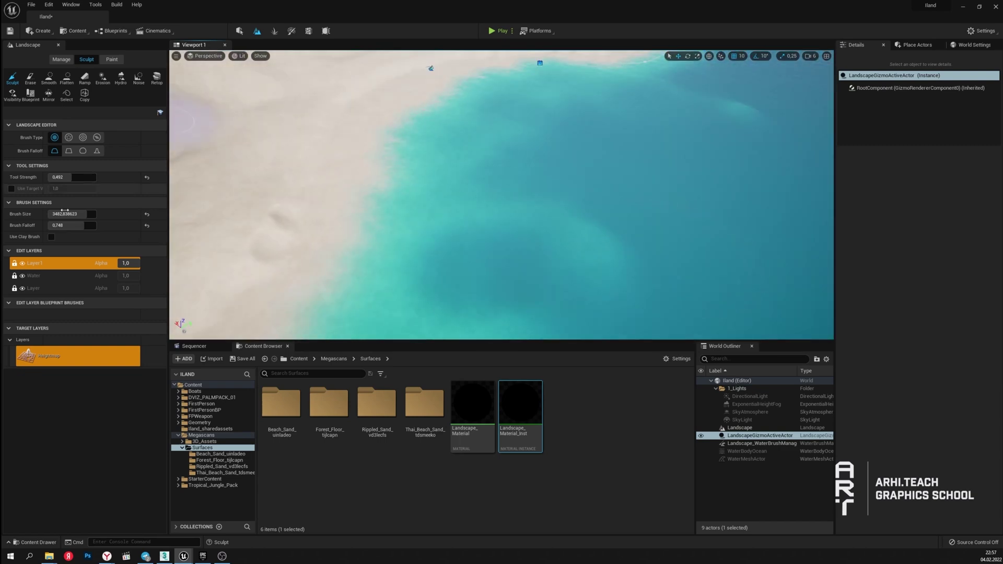
key("[")
key("[")
key("[")
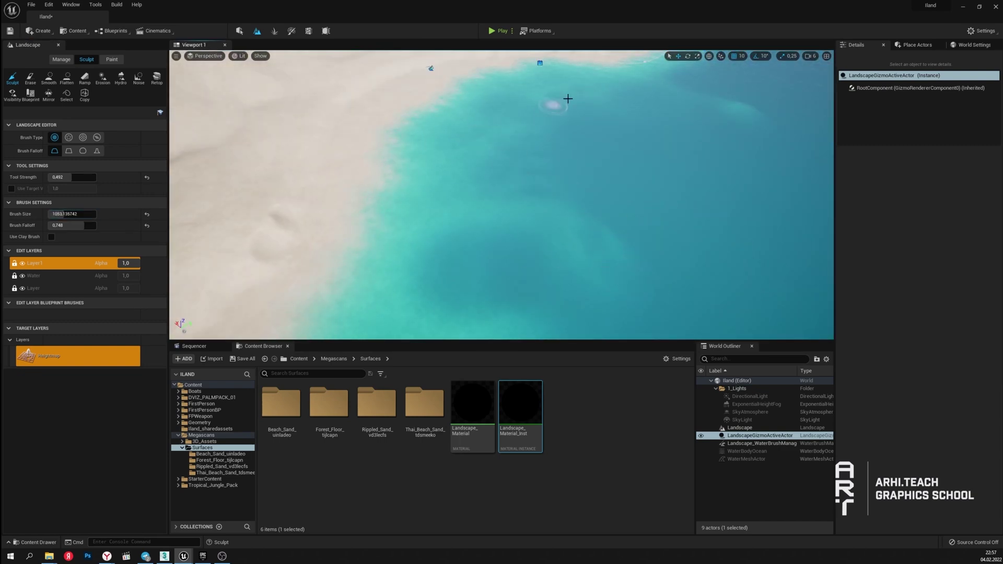
scroll(567, 98, "down", 5)
Paint the Pochva layer over the whole island with an enlarged component brush, and switch back to the circular brush.
key("]")
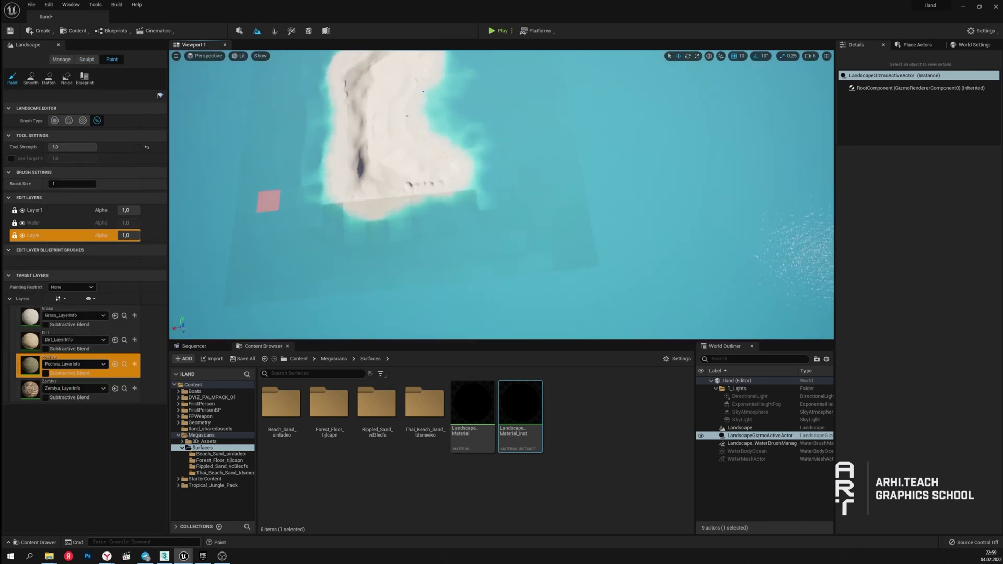
key("]")
mouse_move(300, 215)
right_mouse_down()
mouse_move(495, 152)
mouse_move(410, 164)
mouse_move(553, 217)
mouse_move(564, 190)
right_mouse_up()
left_click(54, 120)
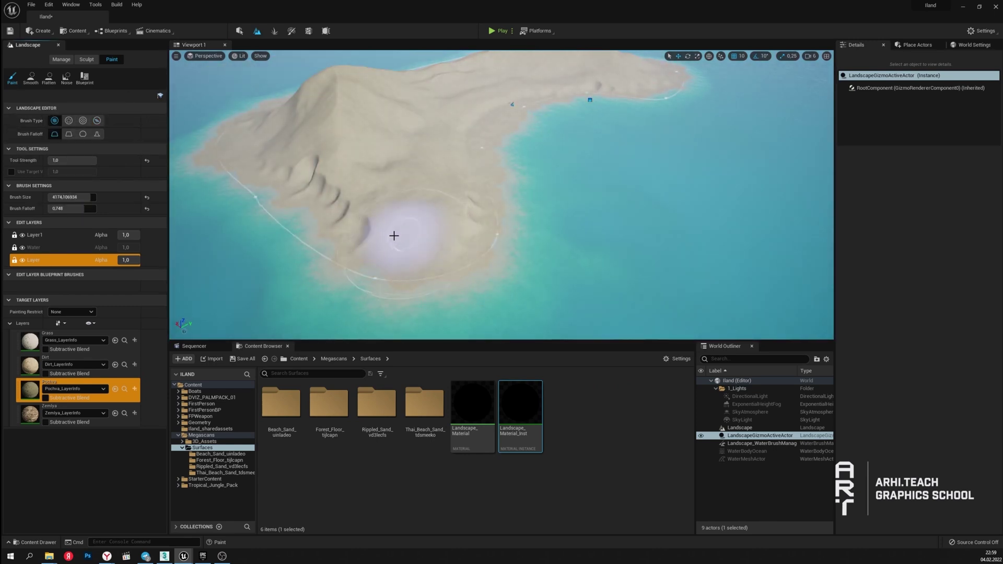
Paint the Zemlya layer over the nearer mountain's slopes and ridge, using circular brush sizes of about 1111 to 1823.
left_click(31, 412)
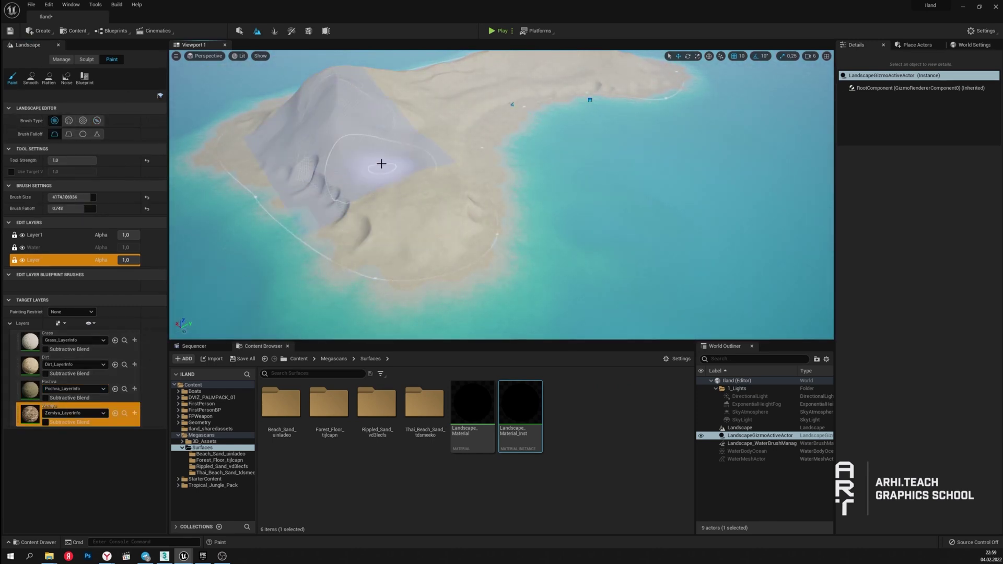
scroll(381, 164, "up", 5)
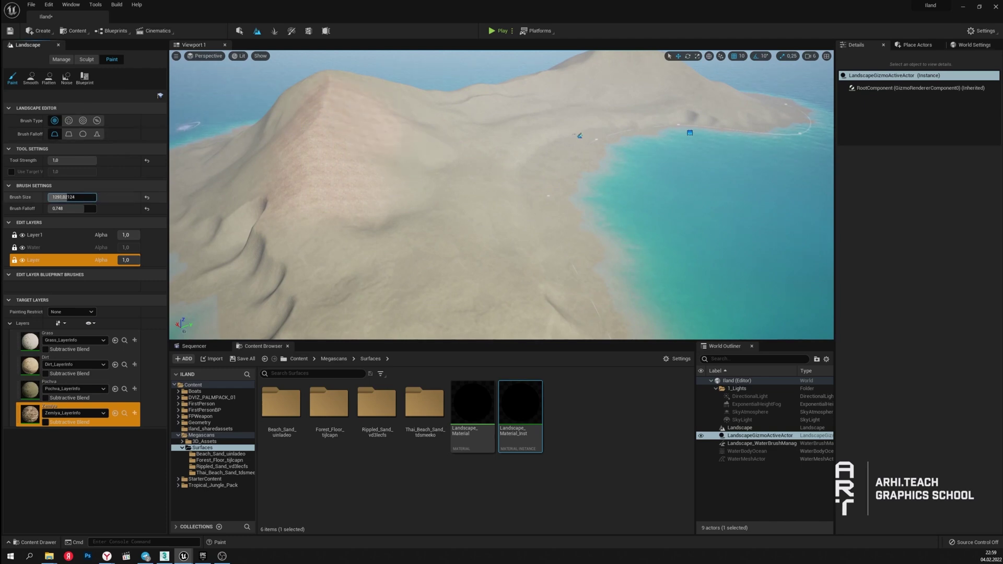
right_click_drag(306, 149, 408, 188)
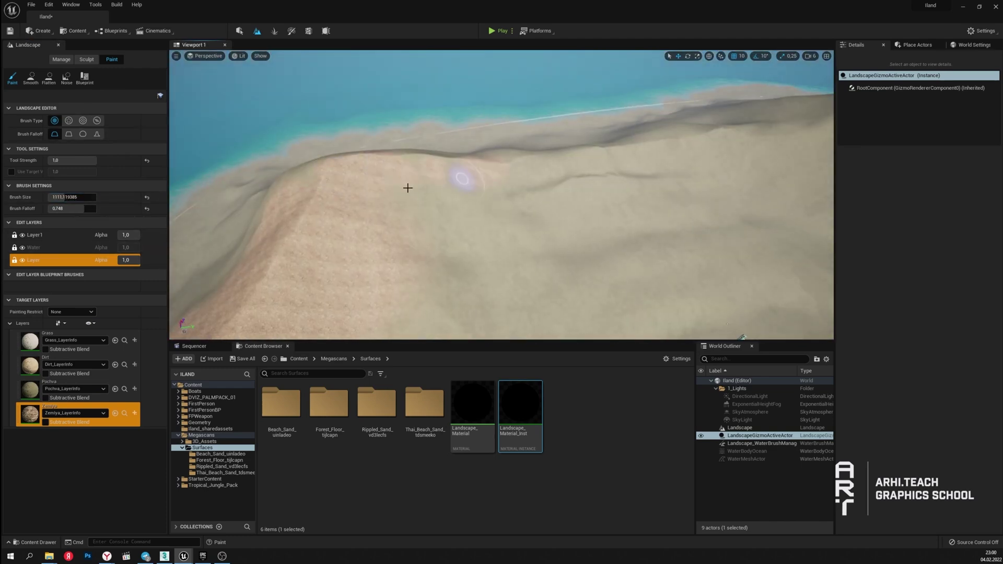
right_click_drag(660, 141, 575, 167)
right_click_drag(468, 204, 463, 183)
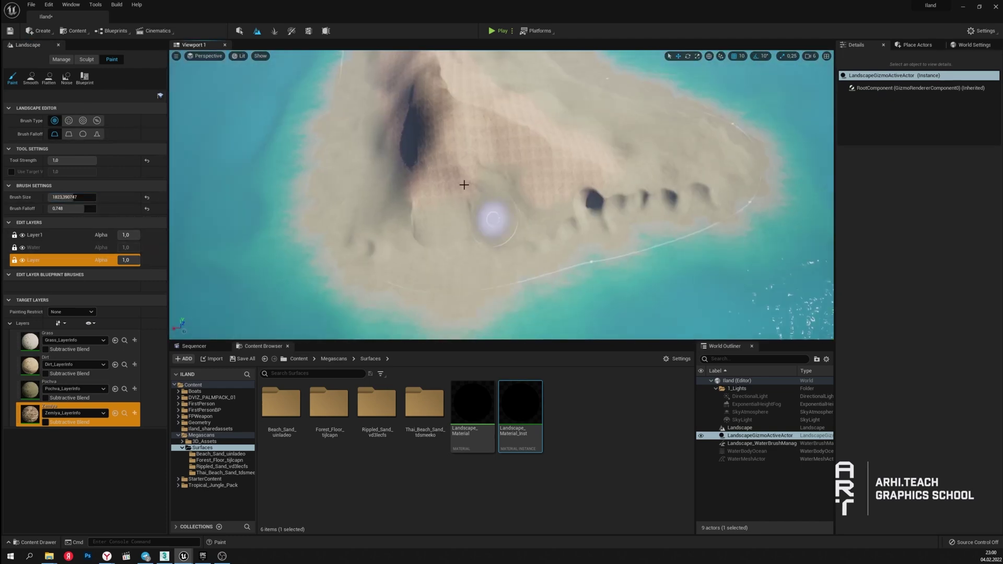
right_click_drag(703, 128, 679, 135)
right_click_drag(425, 197, 425, 197)
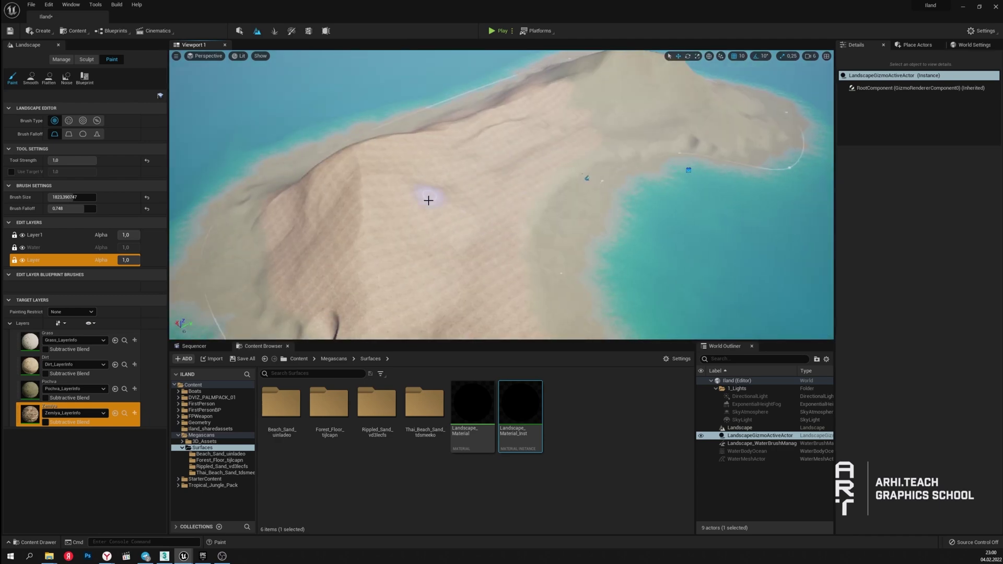
Paint the Grass sand layer as a beach strip along the island's shoreline with a brush size of about 830.
right_click_drag(585, 148, 586, 149)
right_click_drag(289, 259, 400, 178)
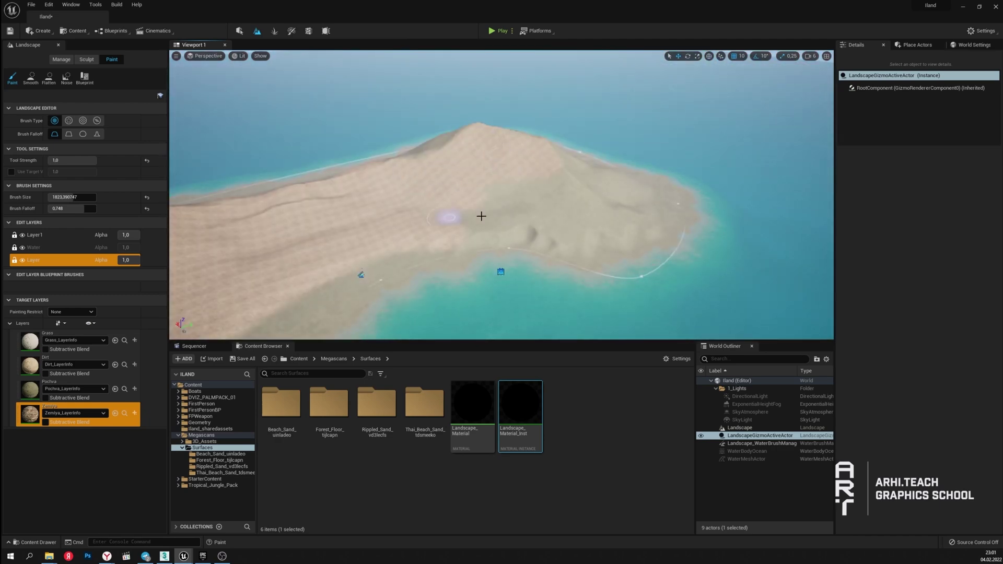
mouse_move(581, 205)
right_mouse_down()
mouse_move(447, 161)
mouse_move(365, 182)
right_mouse_up()
left_click(73, 340)
left_click_drag(73, 197, 57, 196)
mouse_move(570, 138)
left_mouse_down()
mouse_move(524, 157)
mouse_move(555, 140)
left_mouse_up()
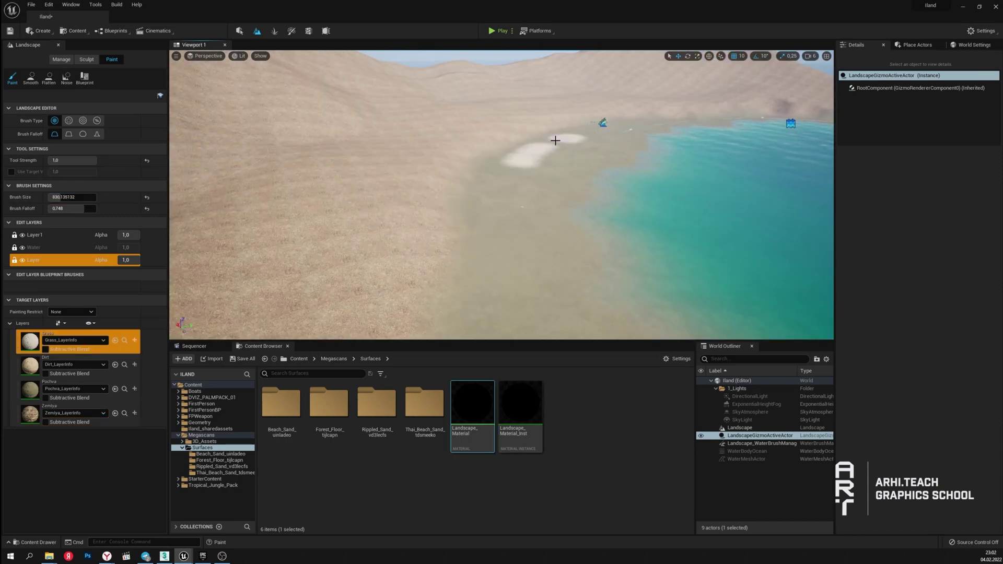
mouse_move(500, 156)
left_mouse_down()
mouse_move(475, 238)
mouse_move(595, 152)
left_mouse_up()
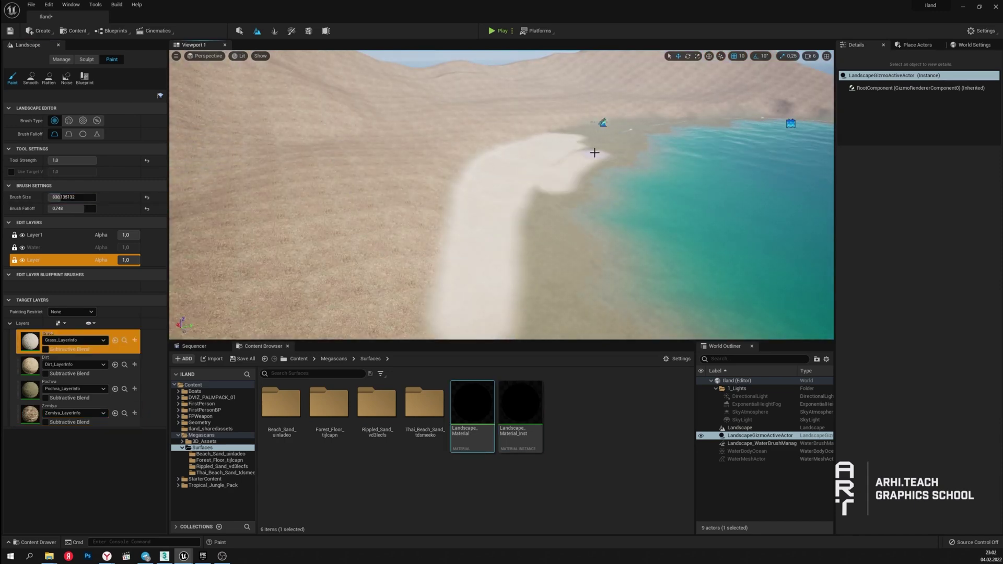
right_click_drag(383, 163, 383, 164)
mouse_move(382, 163)
left_mouse_down()
mouse_move(680, 121)
mouse_move(370, 208)
mouse_move(488, 152)
mouse_move(667, 152)
mouse_move(656, 141)
mouse_move(579, 163)
mouse_move(470, 239)
left_mouse_up()
mouse_move(470, 240)
right_mouse_down()
mouse_move(627, 127)
mouse_move(217, 205)
right_mouse_up()
left_click_drag(217, 206, 466, 203)
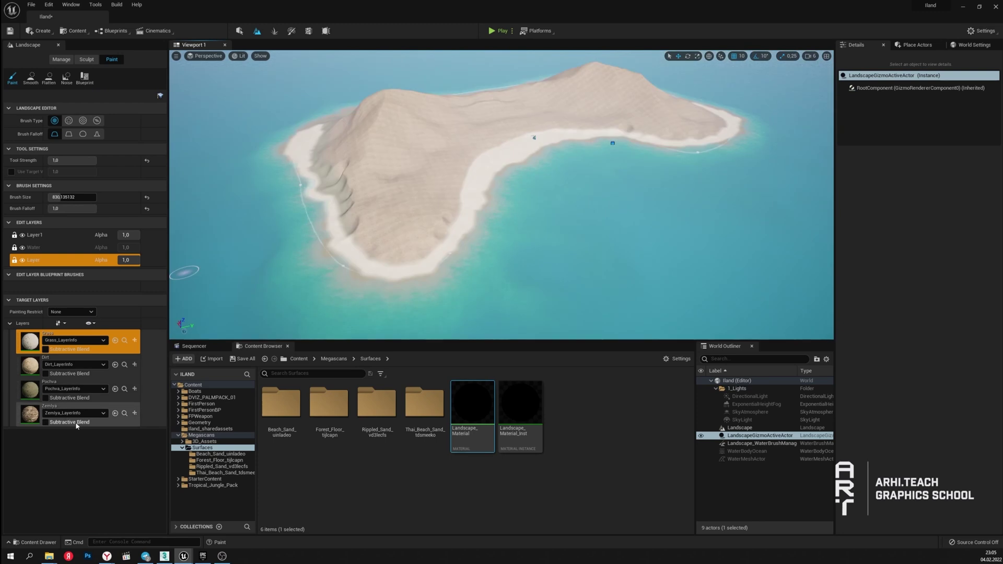
Paint the Grass layer over the shallow seabed around the island on edit layer Layer1 with a brush size of about 1717.
left_click(78, 415)
left_click(50, 238)
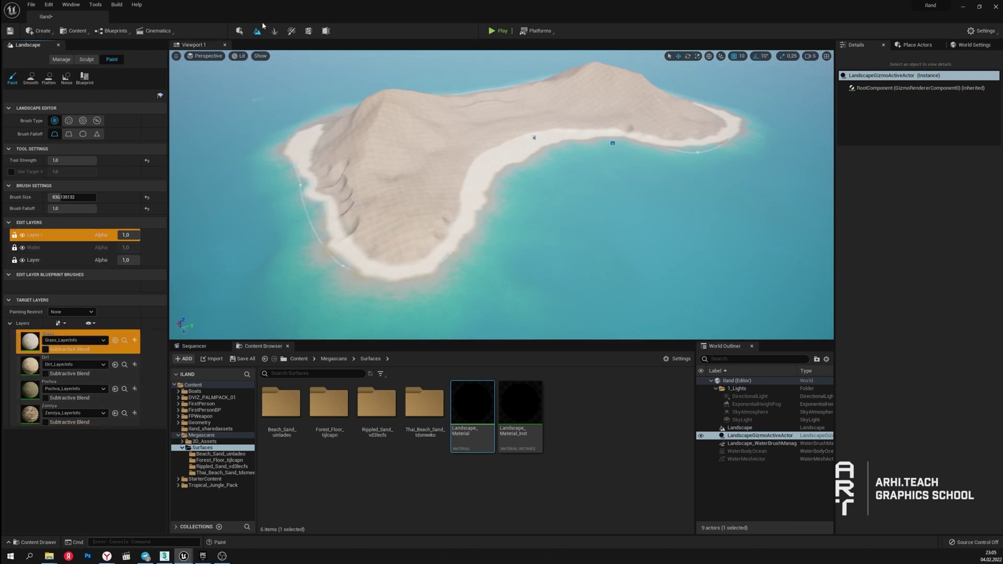
left_click_drag(305, 272, 448, 281)
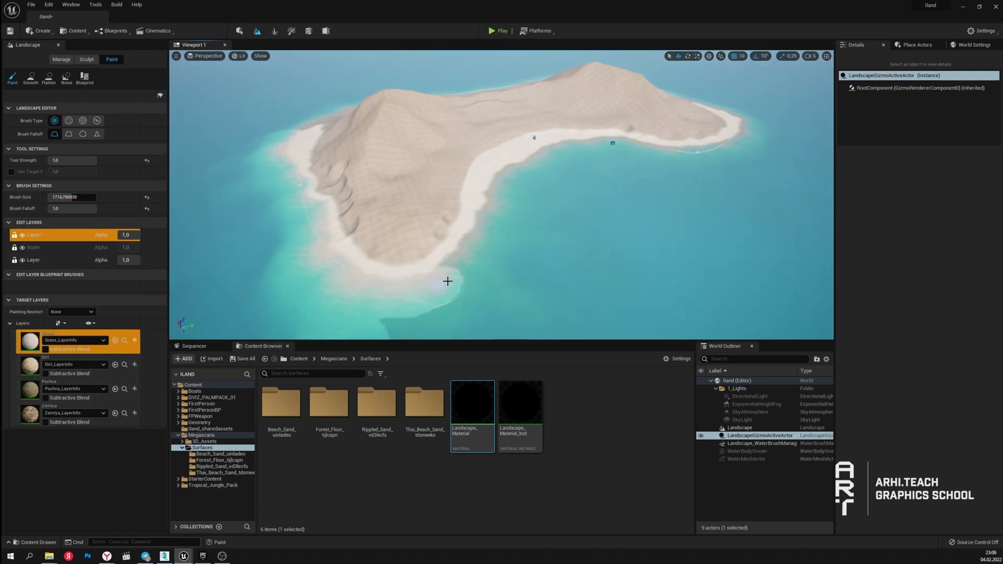
scroll(573, 239, "up", 3)
right_click_drag(573, 240, 462, 222)
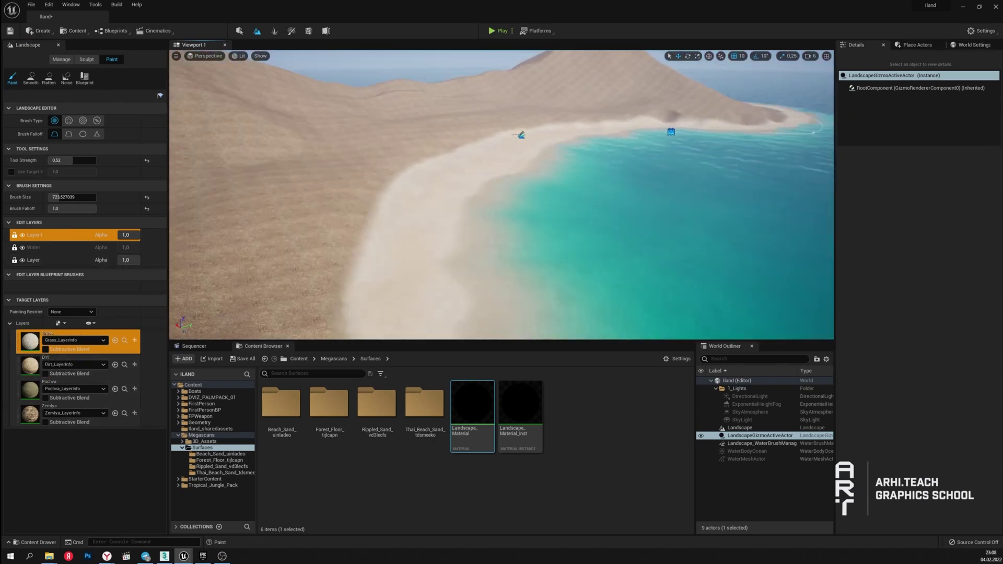
scroll(531, 167, "down", 5)
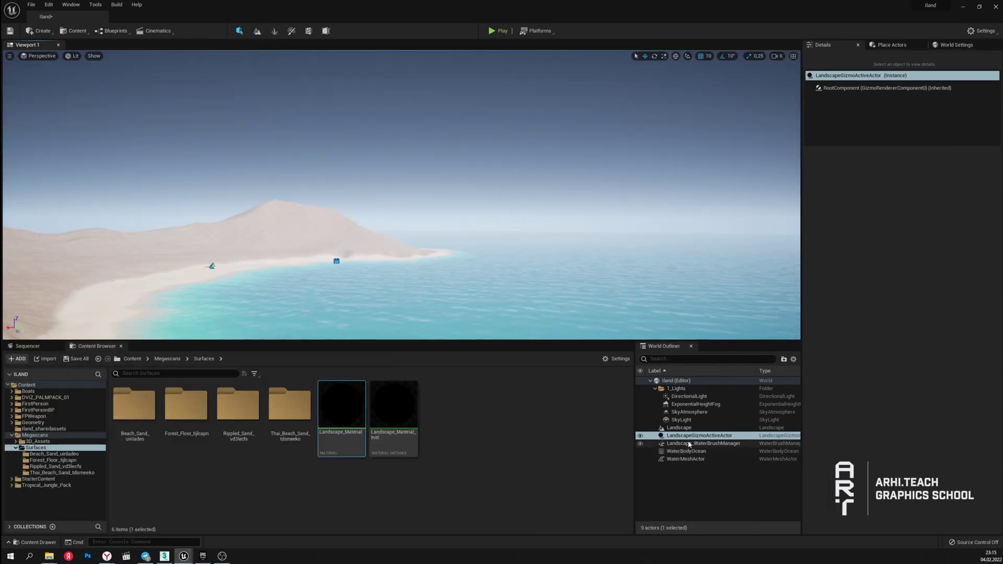
Enable Atmosphere Sun Light on the DirectionalLight.
left_click(689, 397)
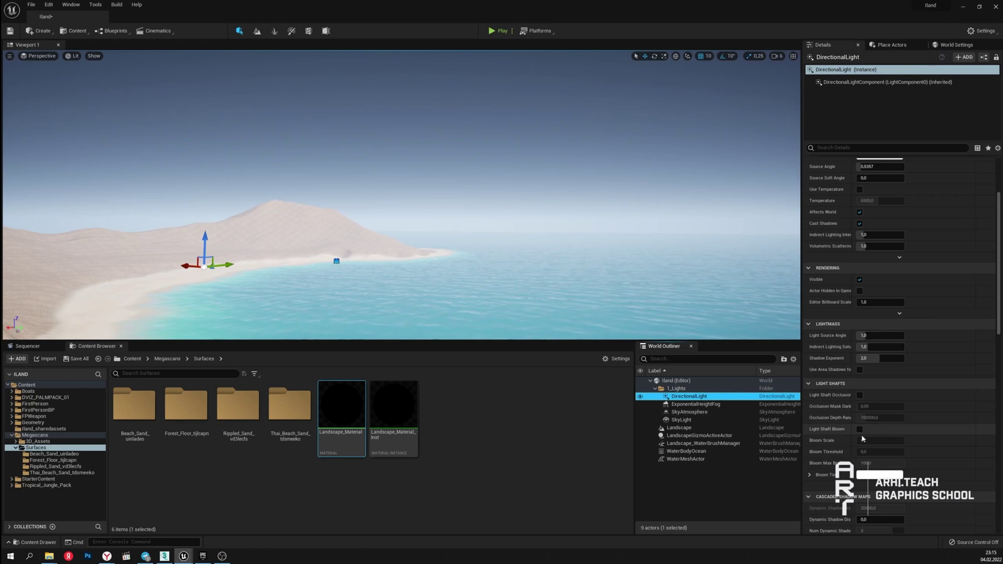
scroll(862, 439, "down", 10)
left_click(859, 404)
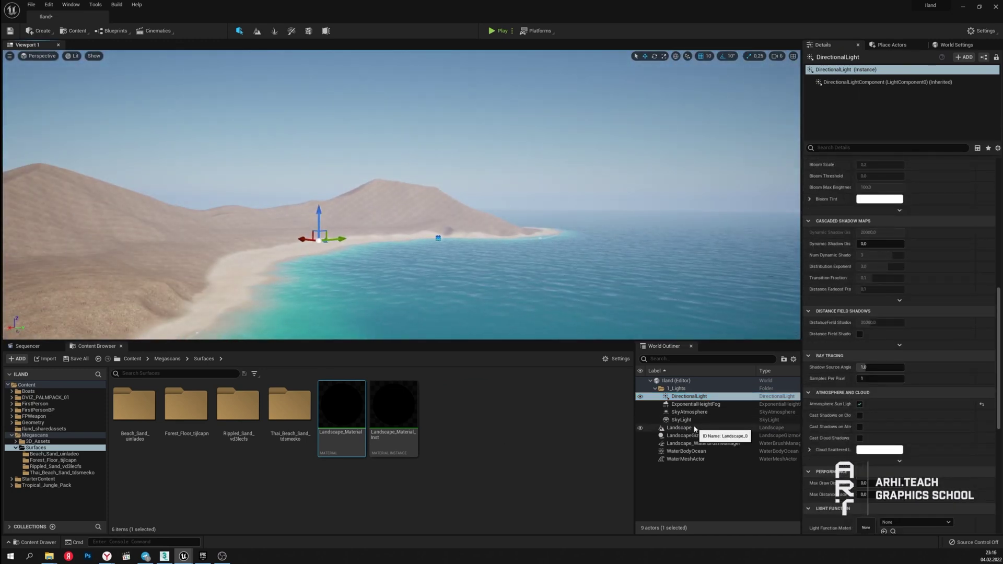
Raise the Fog Height Falloff of the ExponentialHeightFog.
left_click(695, 404)
scroll(805, 200, "up", 8)
right_click_drag(656, 264, 679, 250)
scroll(865, 262, "up", 5)
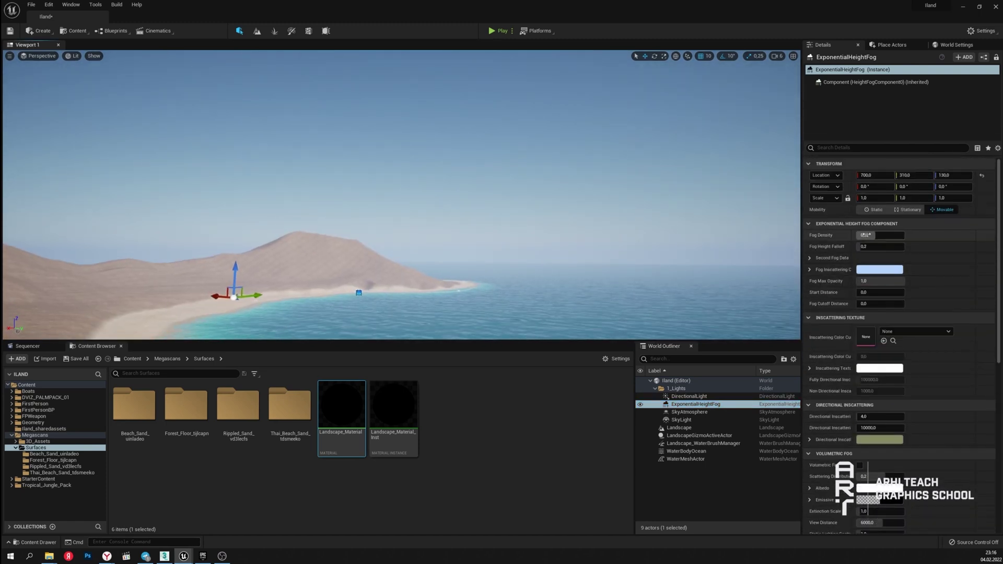
left_click_drag(870, 246, 898, 246)
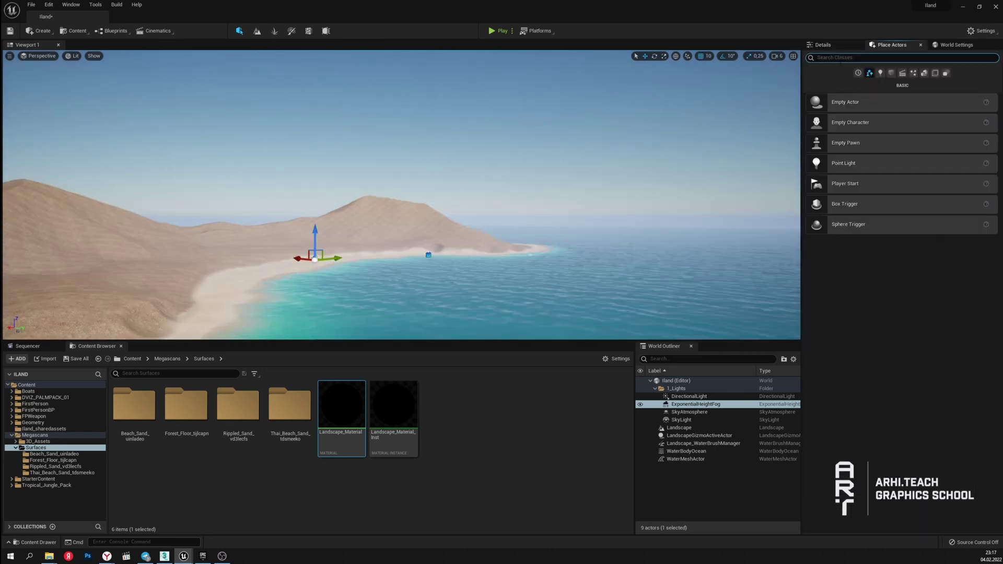
Place a Volumetric Cloud actor near the island and open its m_SimpleVolumetricCloud_Inst material instance.
type("vol")
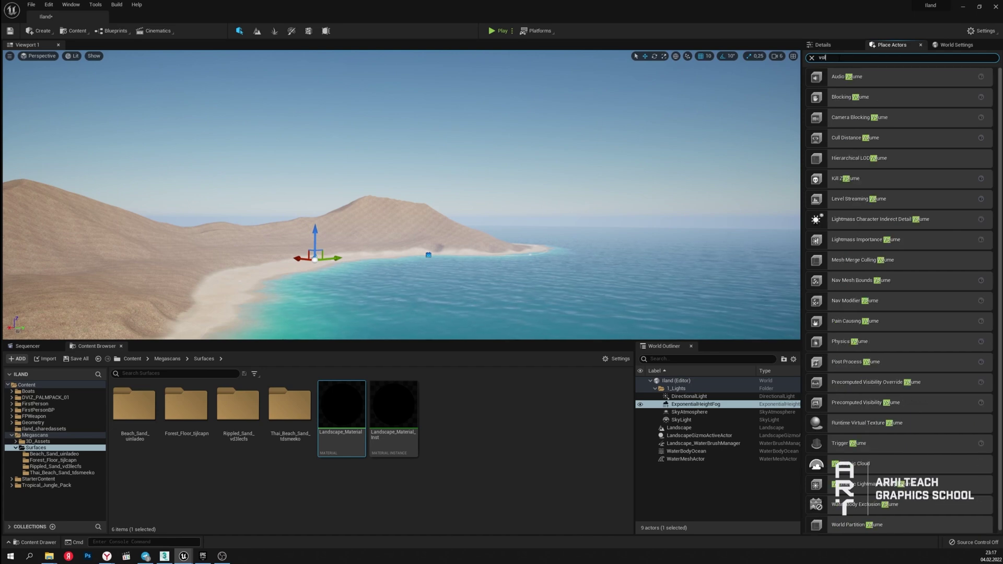
type("ume")
left_click_drag(851, 463, 399, 266)
right_click_drag(399, 266, 245, 245)
left_click(822, 44)
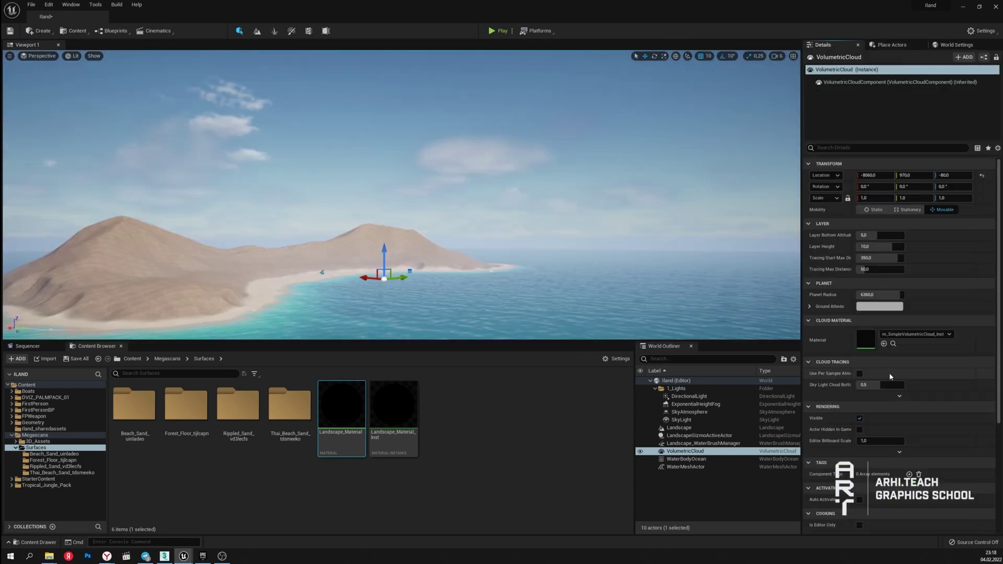
left_click(893, 343)
double_click(296, 406)
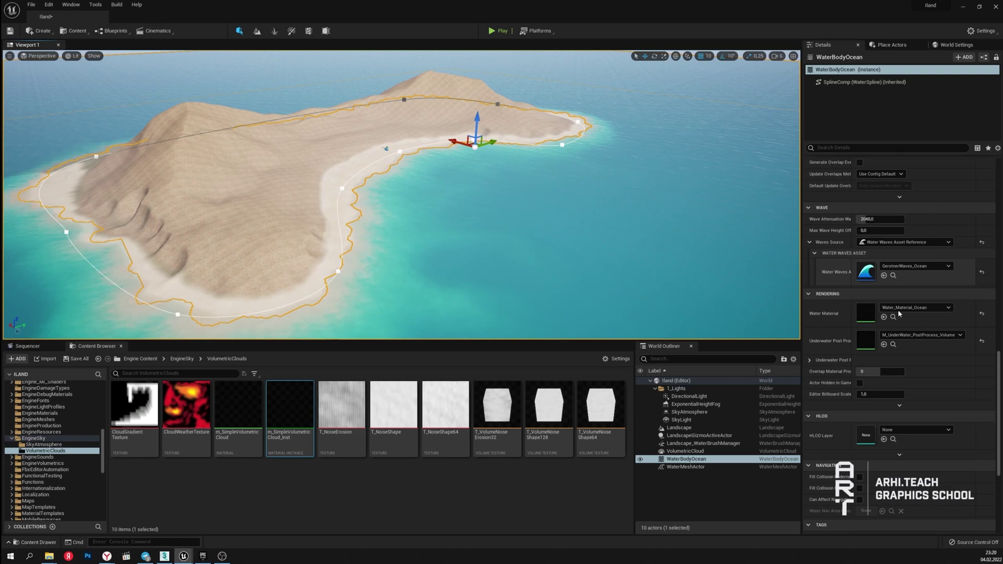
Open the ocean's GerstnerWaves_Ocean asset and examine its wave generator's default, wavelength, amplitude, direction and steepness settings.
double_click(871, 275)
left_click_drag(562, 11, 692, 57)
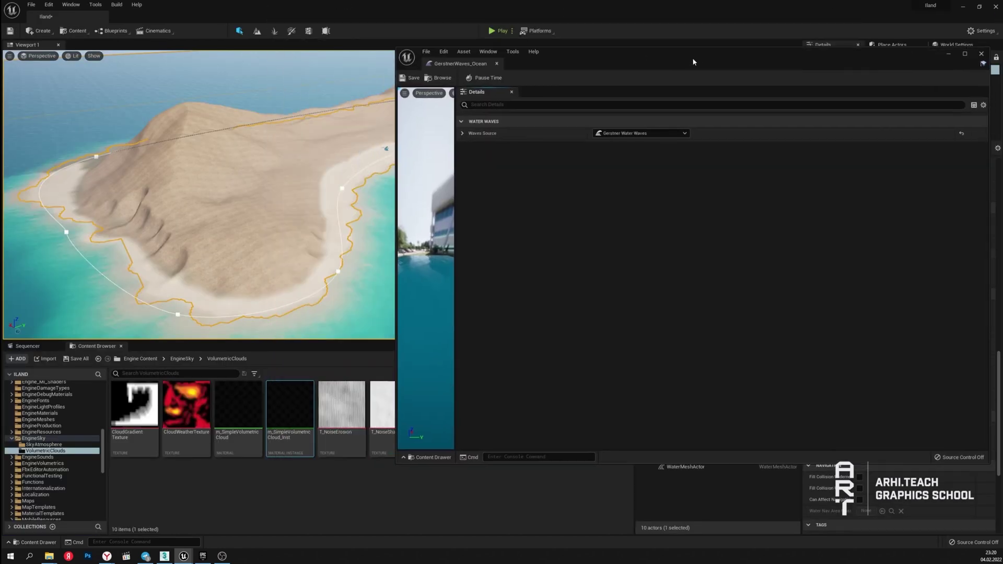
left_click(459, 133)
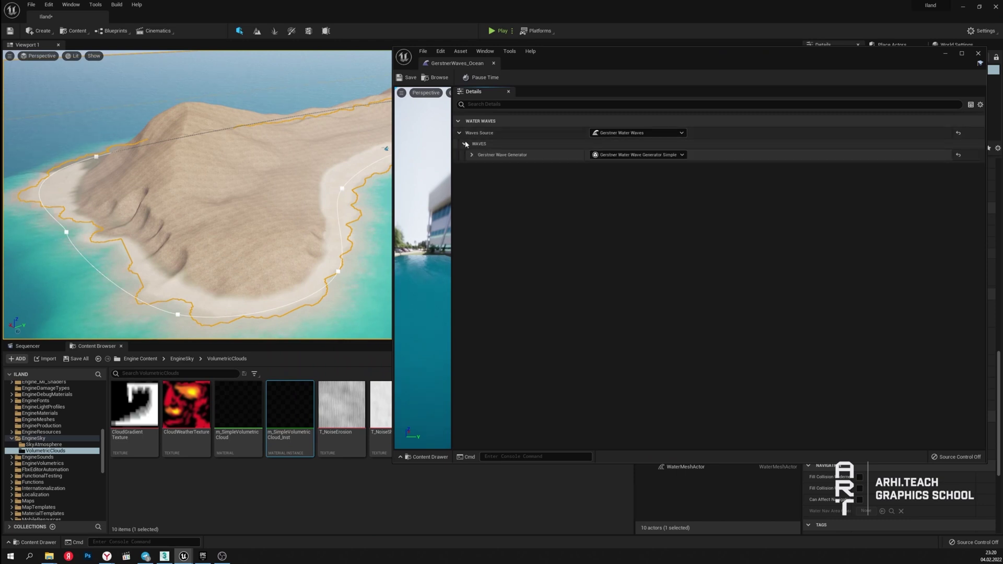
left_click(472, 154)
left_click(476, 165)
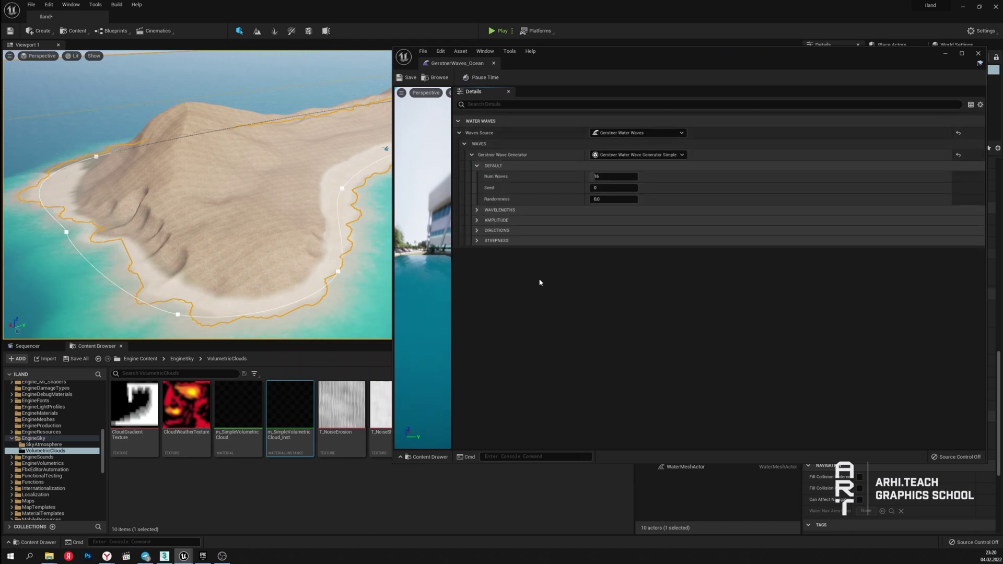
left_click(476, 210)
left_click(476, 255)
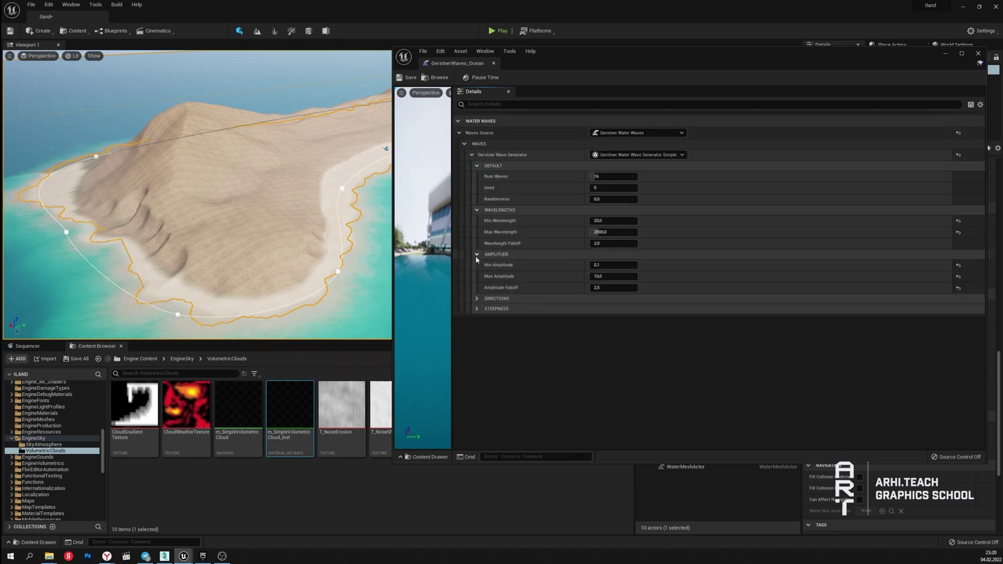
left_click(477, 299)
left_click(477, 331)
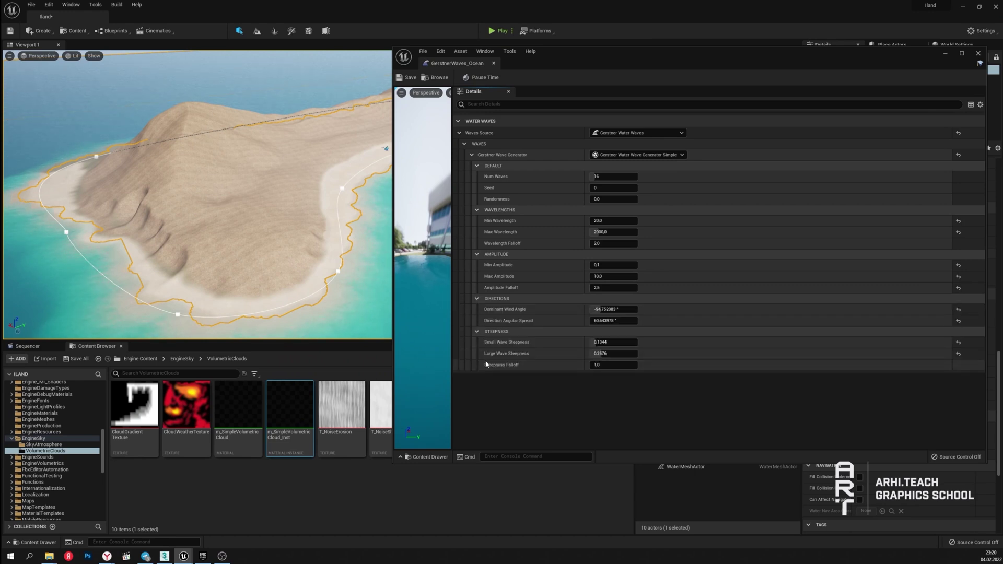
left_click_drag(396, 338, 660, 338)
mouse_move(377, 197)
right_mouse_down()
mouse_move(377, 168)
mouse_move(376, 193)
right_mouse_up()
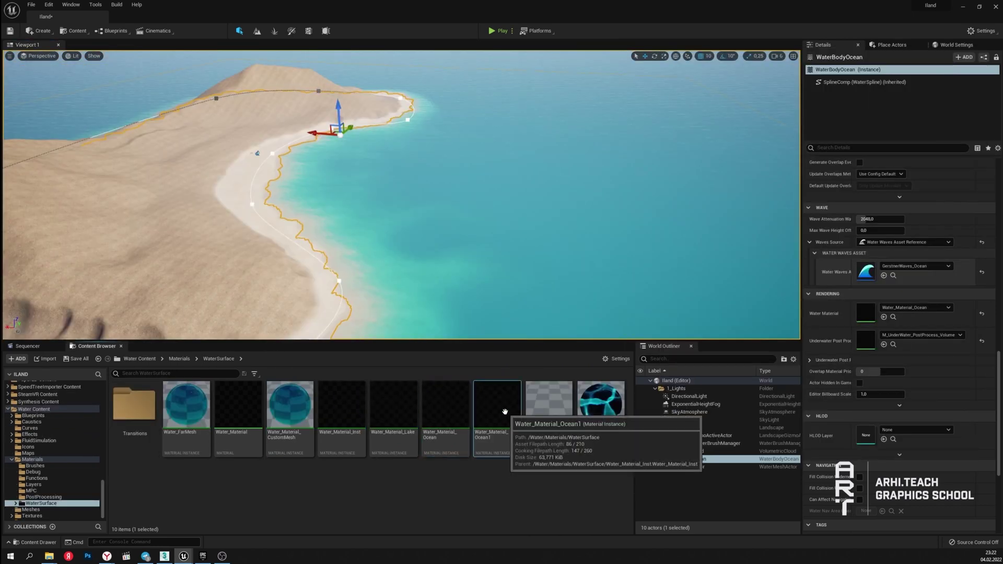
Assign Water_Material_Ocean1 as the WaterBodyOcean's water material and look through the instance's parameter groups.
double_click(504, 406)
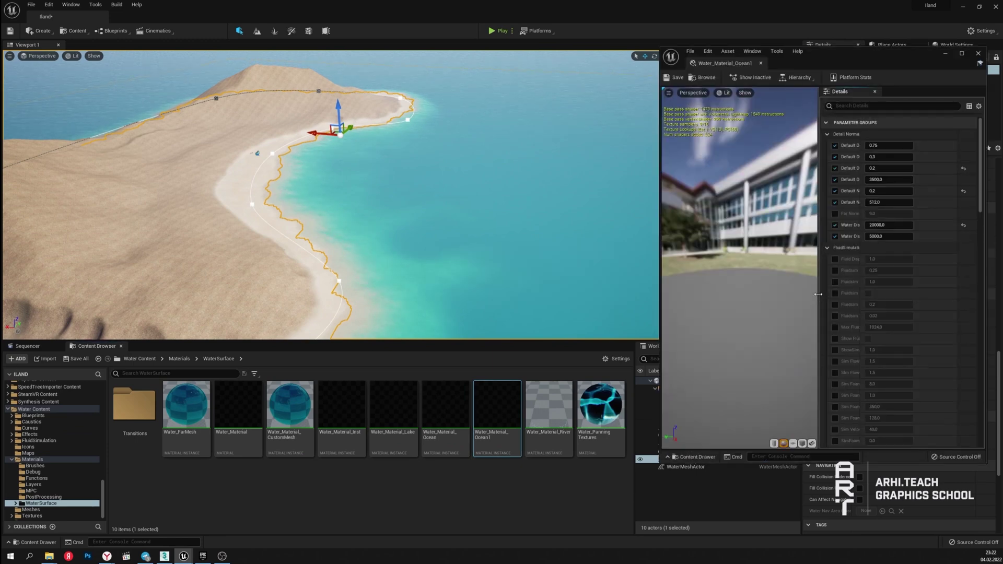
left_click_drag(861, 52, 564, 477)
left_click_drag(501, 416, 865, 312)
right_click_drag(499, 230, 505, 250)
left_click_drag(522, 476, 585, 296)
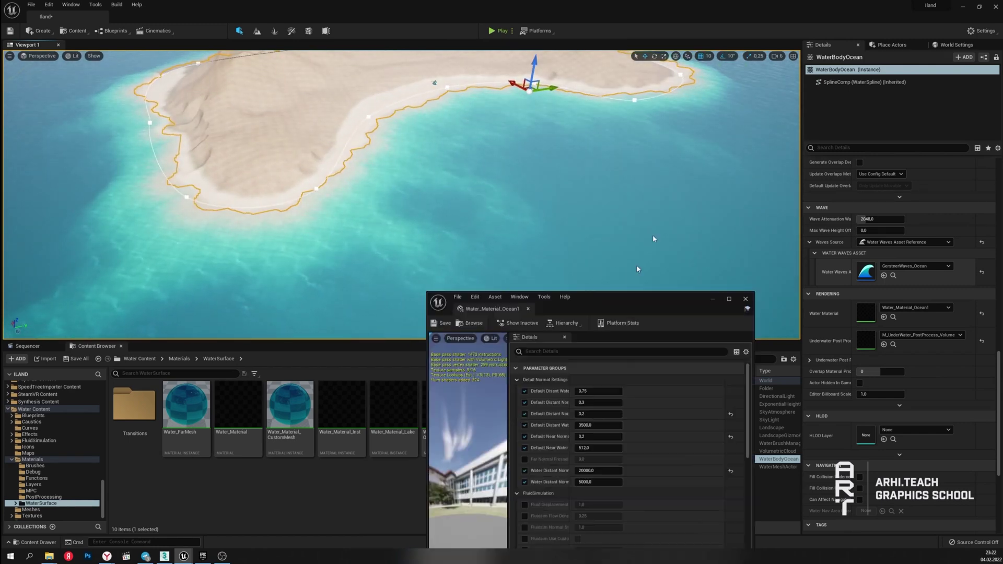
left_click_drag(637, 269, 719, 249)
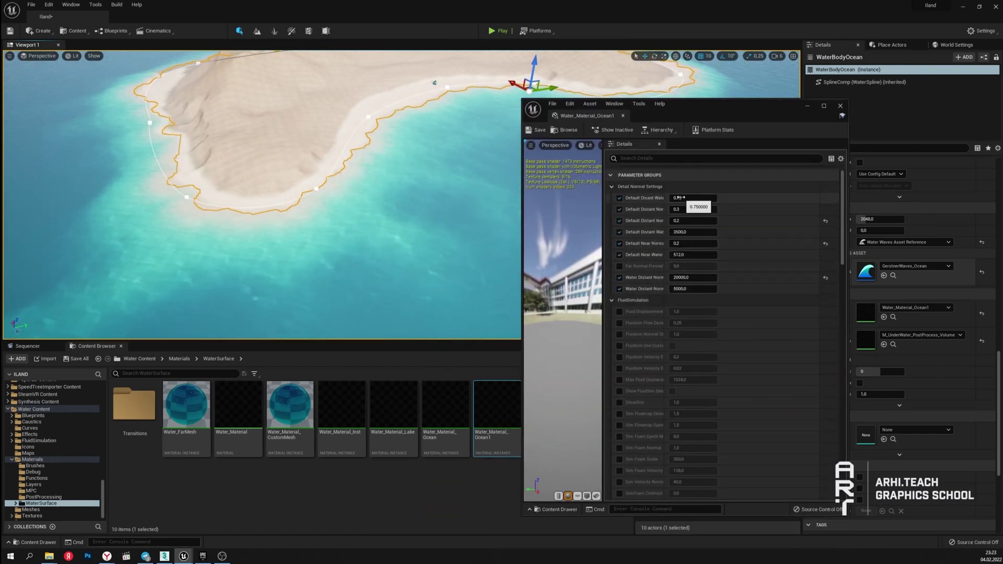
left_click_drag(842, 198, 841, 370)
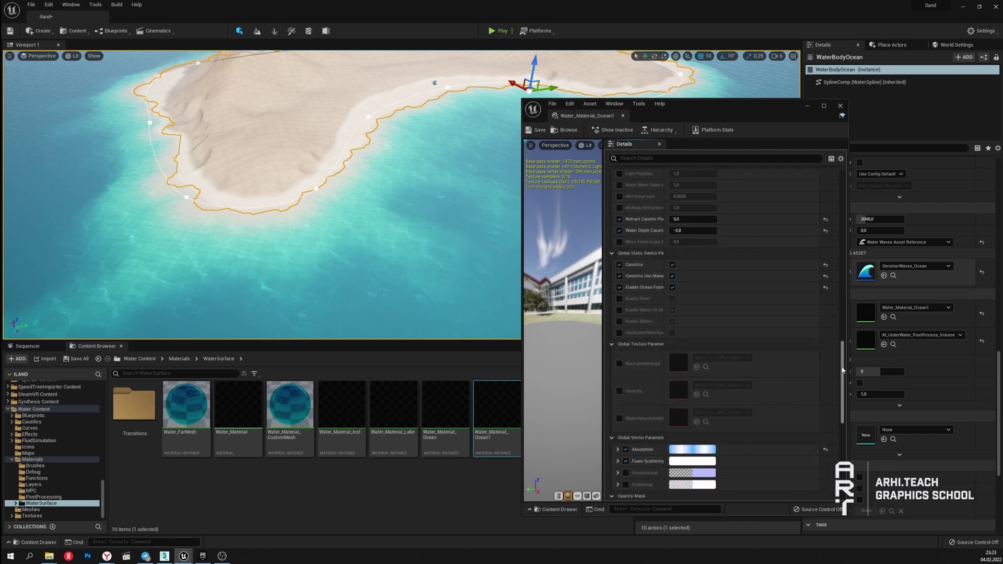
scroll(712, 265, "down", 10)
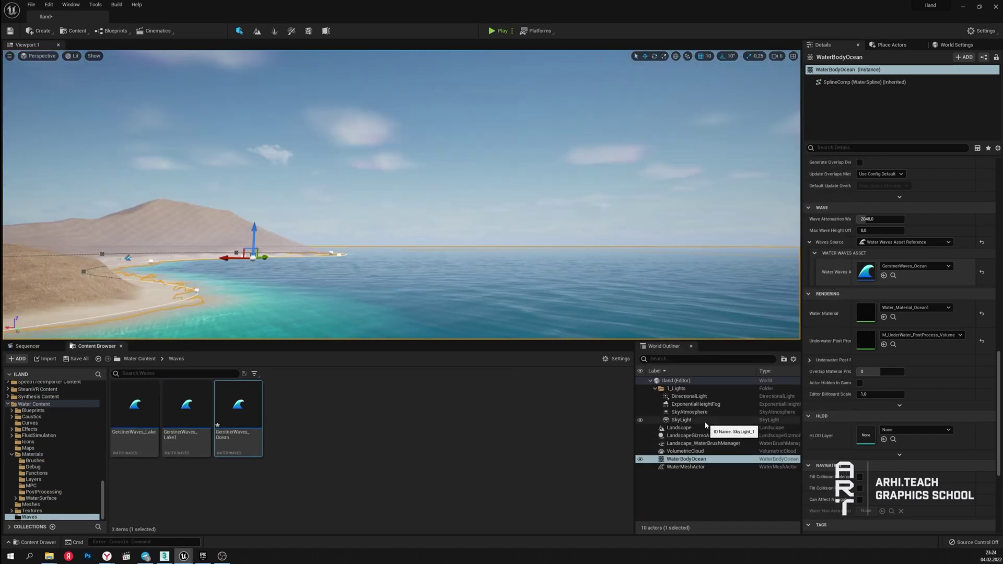
Adjust a colour setting of the SkyAtmosphere.
left_click(681, 420)
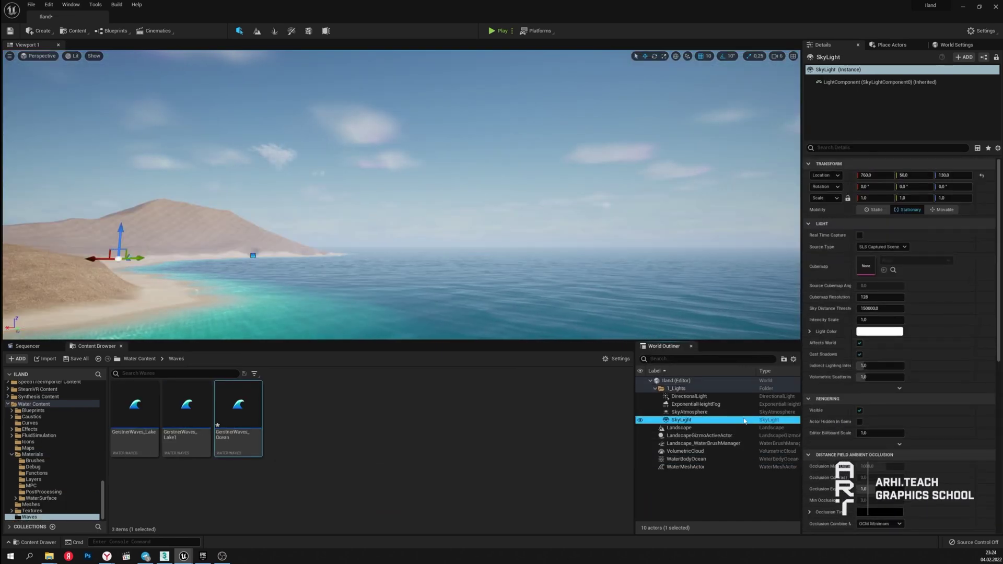
left_click(708, 413)
left_click(879, 340)
left_click_drag(825, 404, 825, 376)
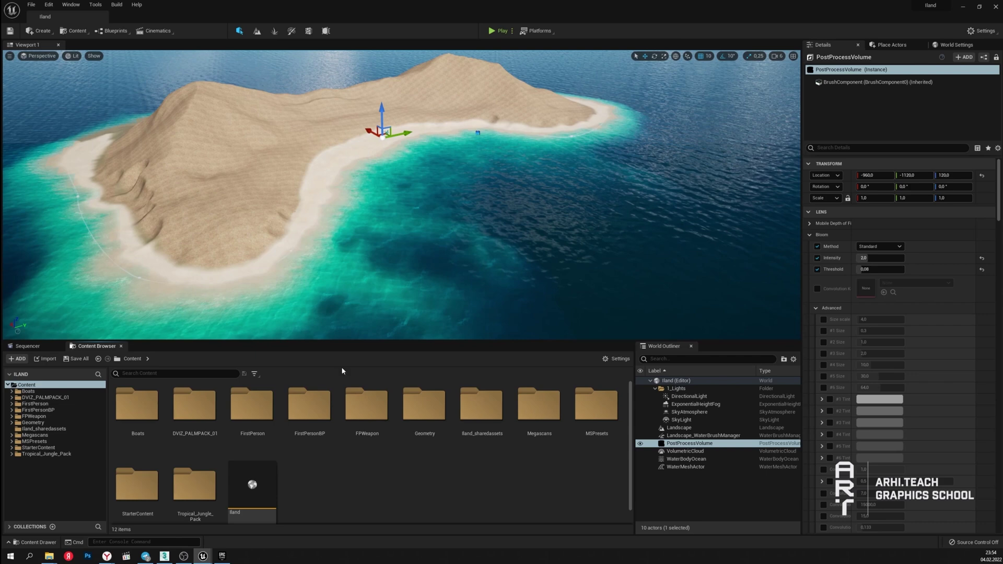
Switch to foliage painting and open the Bush meshes folder of Tropical_Jungle_Pack.
left_click(273, 32)
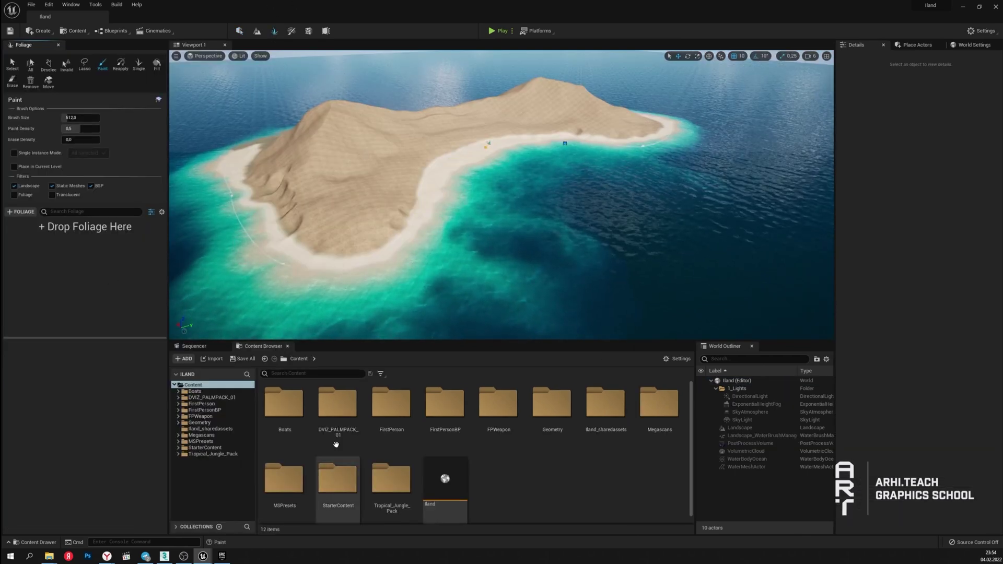
double_click(336, 412)
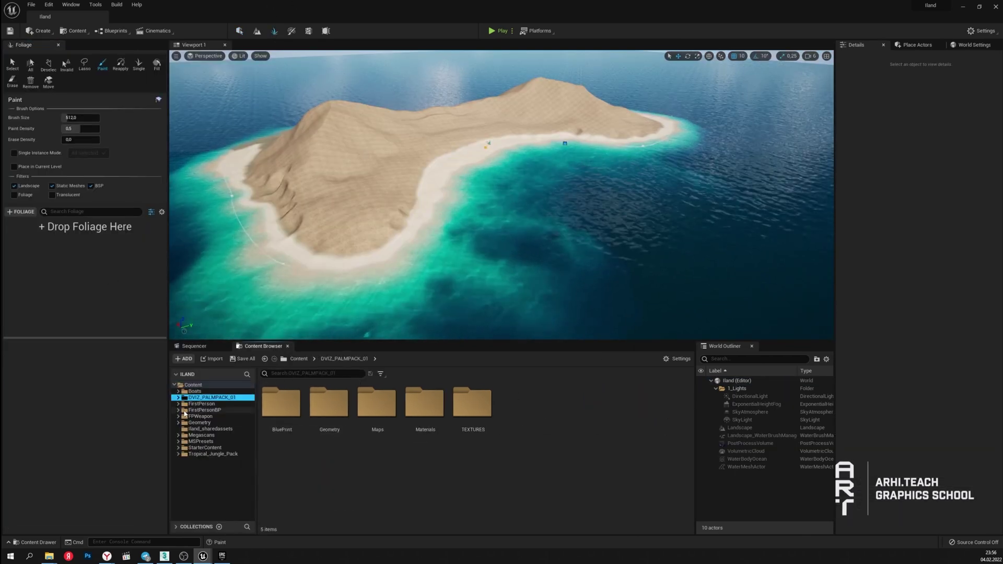
left_click(179, 454)
left_click(181, 479)
scroll(188, 470, "down", 2)
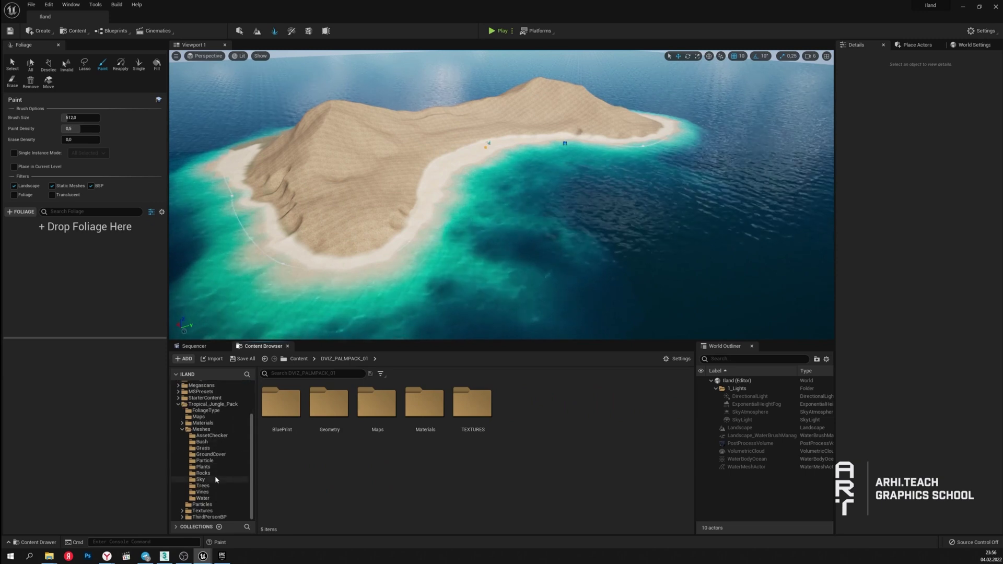
left_click(211, 444)
Add SM_BushA_01 and SM_BushA_02 as foliage types and turn off the Static Meshes and BSP placement filters.
left_click(281, 405)
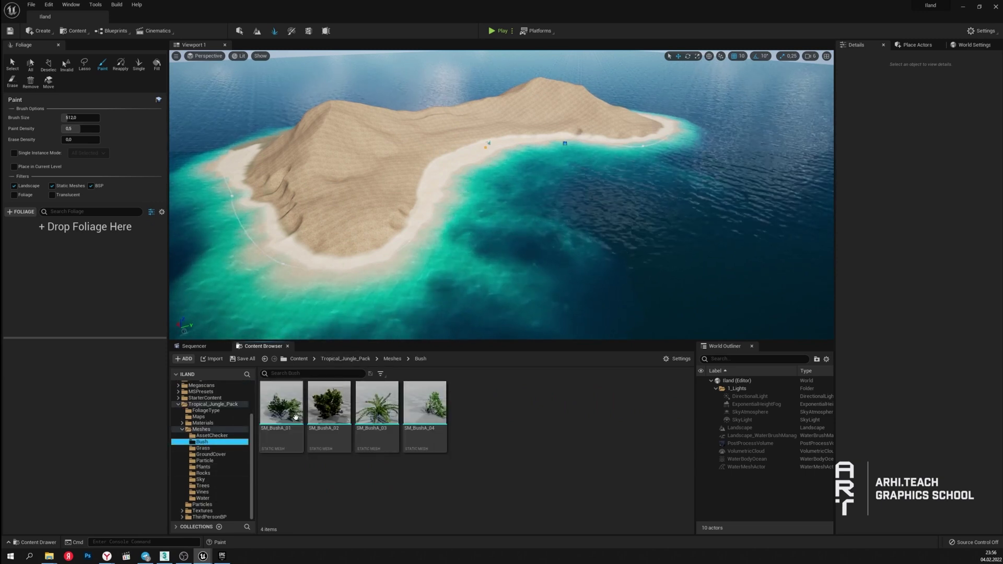
left_click(329, 405, "ctrl")
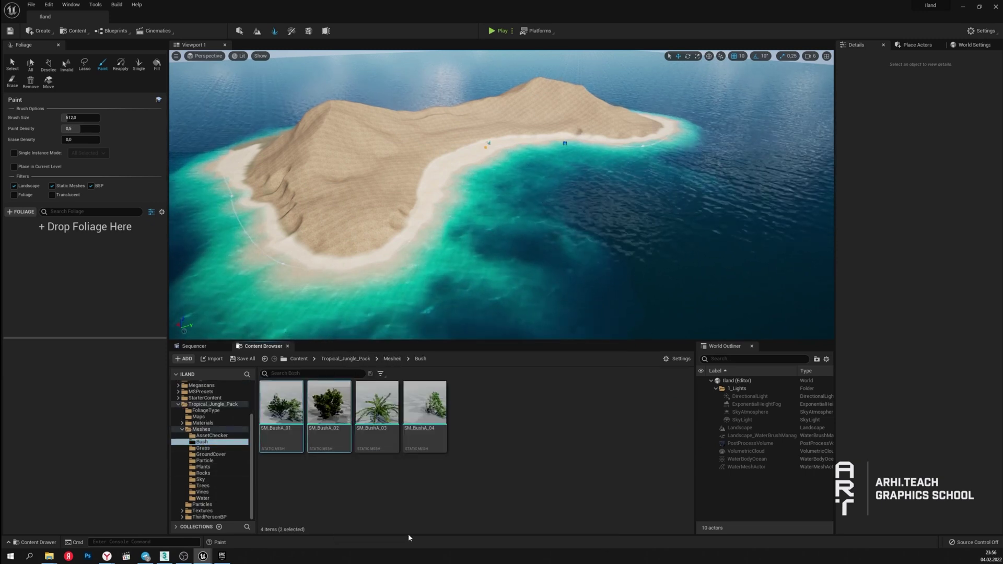
left_click_drag(335, 417, 86, 267)
left_click(51, 186)
left_click(91, 186)
Set density to 30, radius to 100 and maximum X scale to 2 for both bush foliage types.
left_click(15, 231)
left_click(39, 231, "shift")
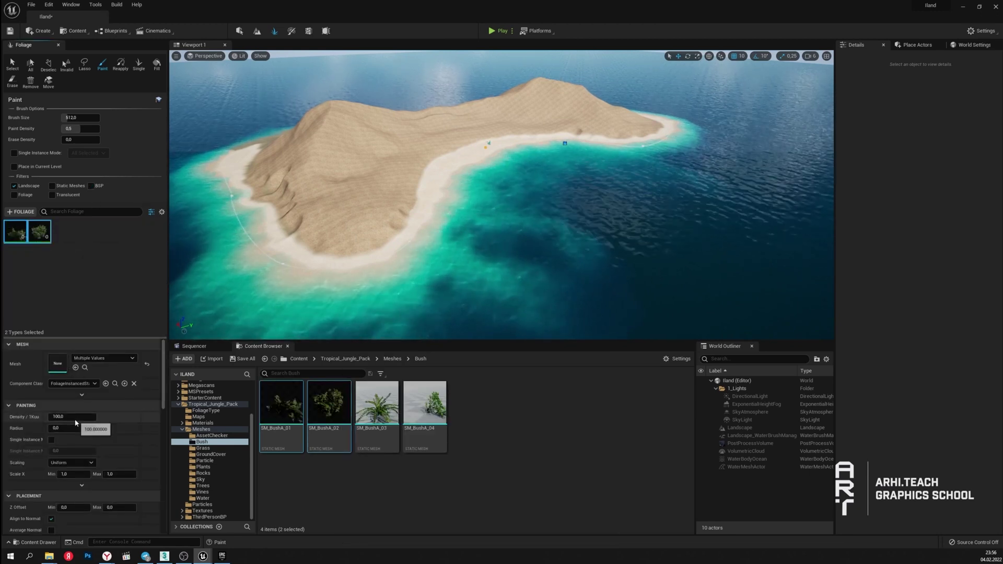
type("30")
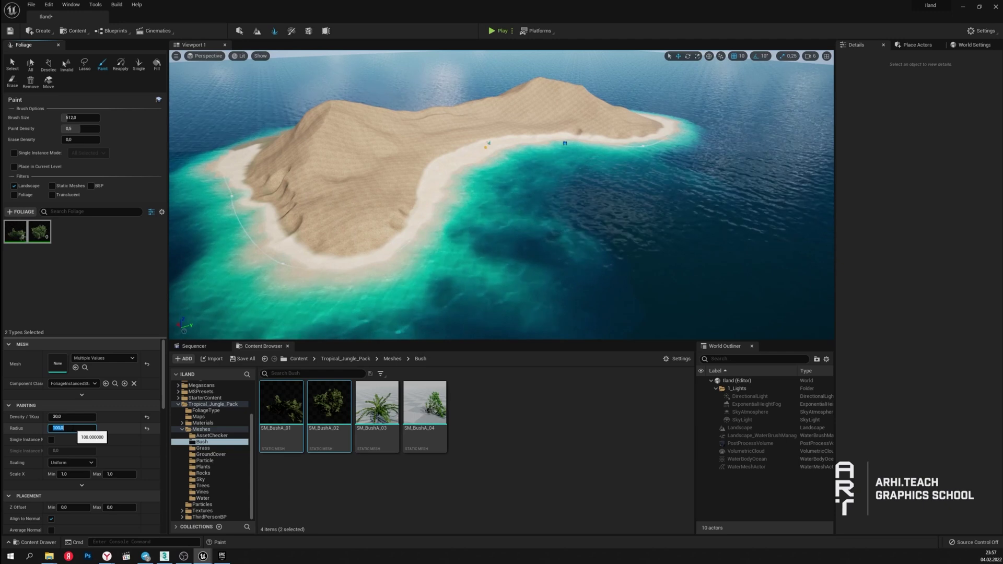
left_click(119, 474)
type("2")
key("Return")
Make both bush types Movable and set a higher maximum ground slope angle for their placement.
scroll(101, 520, "down", 3)
scroll(101, 520, "down", 3)
left_click(96, 469)
scroll(146, 496, "down", 3)
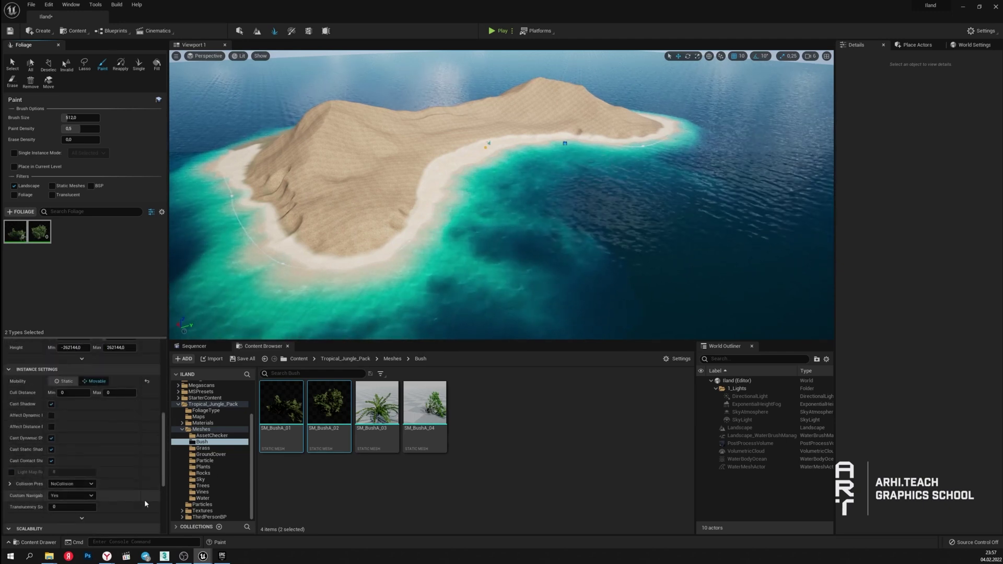
scroll(127, 452, "up", 3)
left_click(125, 438)
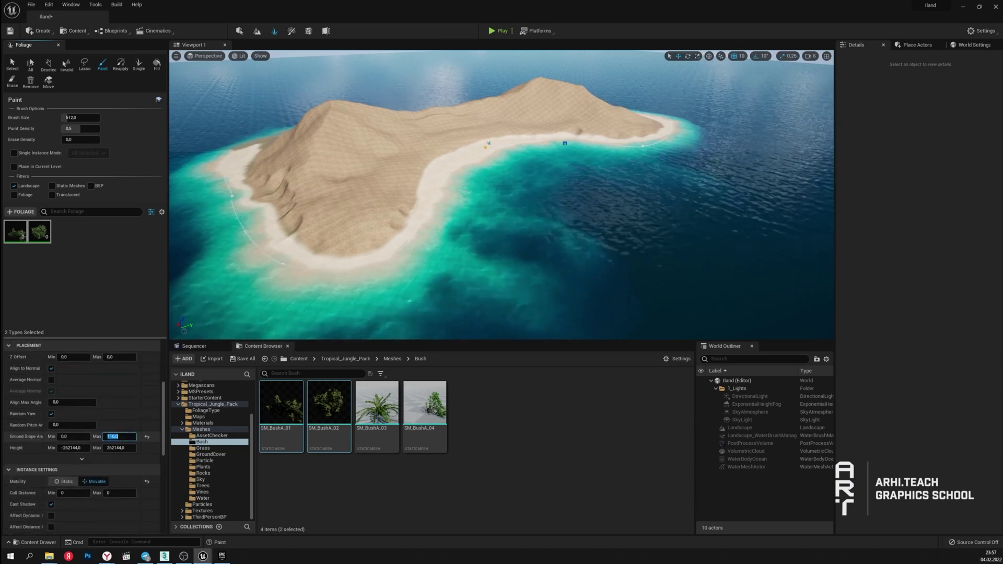
scroll(112, 445, "up", 3)
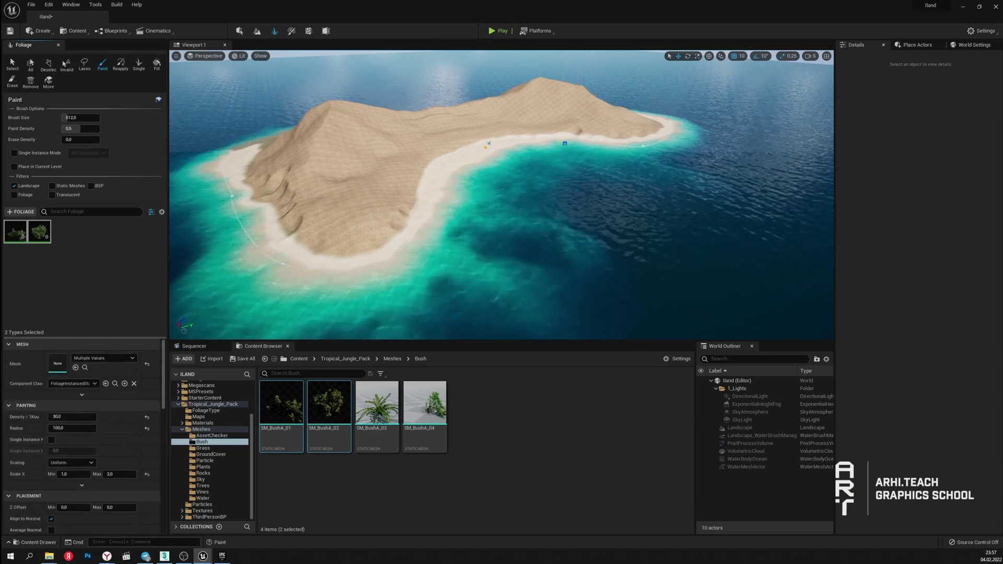
Raise the paint density to 1 and the brush size to about 1081, and paint bushes over the island's hills and connecting ridge.
left_click_drag(81, 128, 87, 127)
mouse_move(371, 154)
left_mouse_down()
mouse_move(339, 136)
mouse_move(360, 135)
left_mouse_up()
mouse_move(360, 136)
right_mouse_down()
mouse_move(372, 201)
mouse_move(391, 197)
right_mouse_up()
mouse_move(391, 196)
left_mouse_down()
mouse_move(683, 175)
mouse_move(529, 208)
left_mouse_up()
right_click_drag(529, 207, 574, 219)
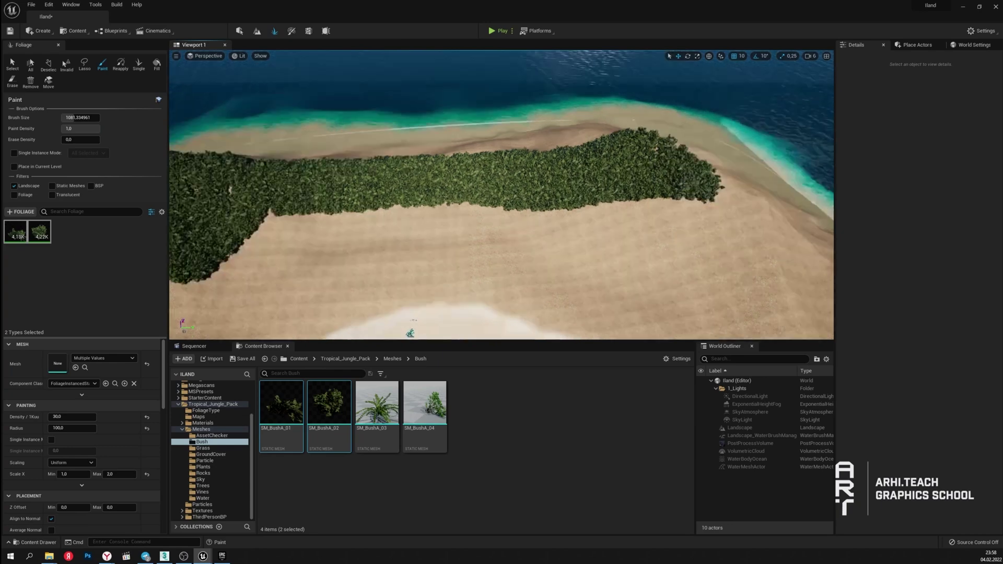
left_click_drag(574, 219, 642, 307)
right_click_drag(643, 306, 618, 181)
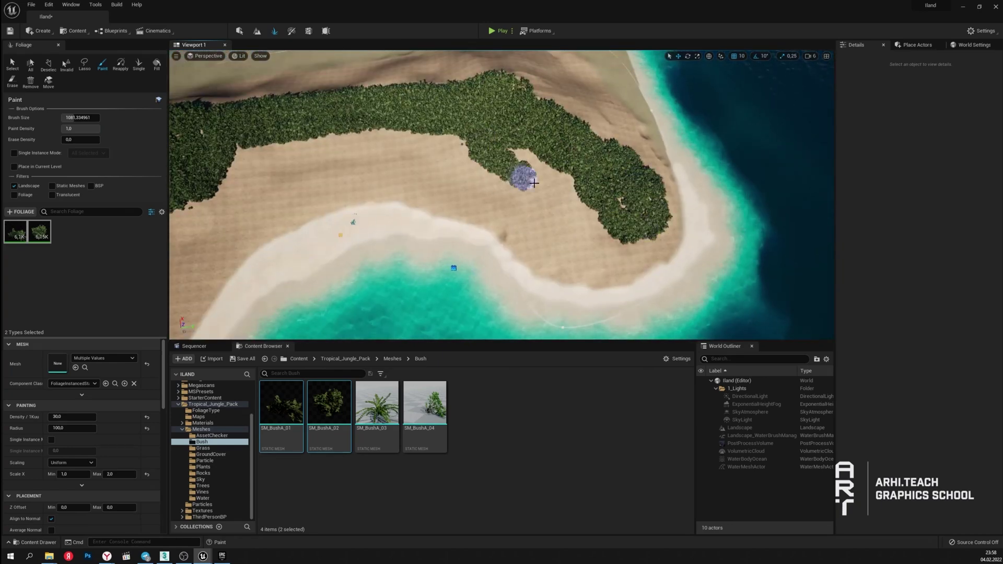
right_click_drag(521, 153, 376, 209)
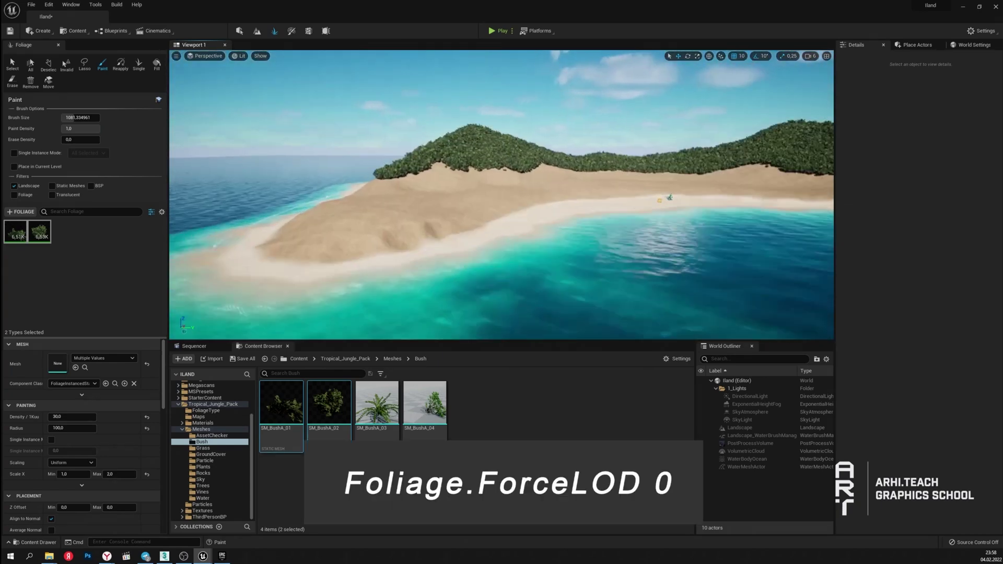
left_click_drag(376, 209, 370, 213)
right_click_drag(370, 213, 460, 219)
Erase stray bushes along the lower edge of the painted foliage.
left_click(12, 81)
left_click_drag(502, 261, 506, 266)
left_click_drag(522, 220, 523, 221)
right_click_drag(523, 222, 467, 272)
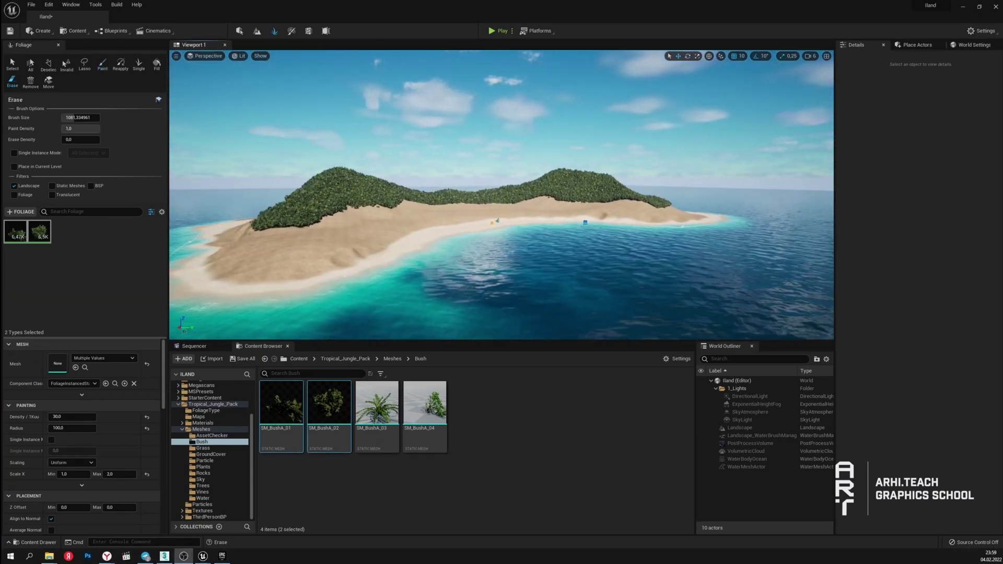